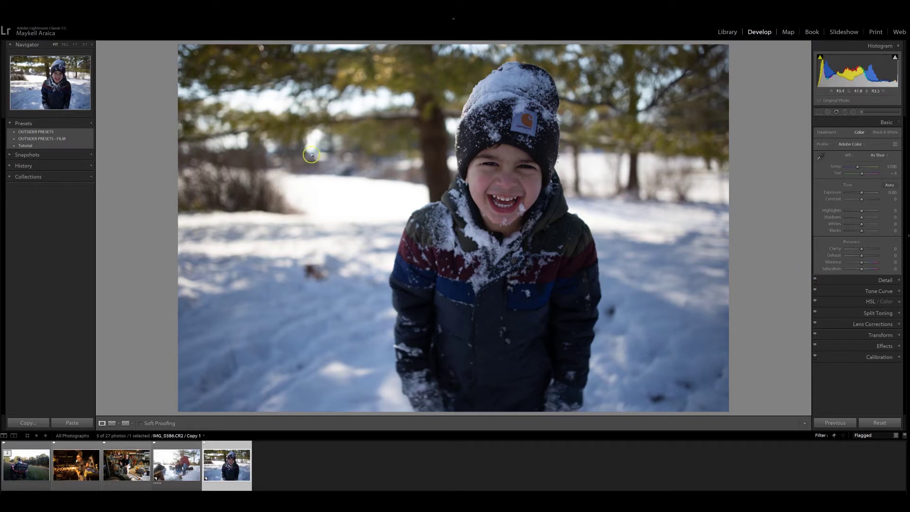
Step: Permanently delete the Tutorial preset group together with the presets it contains
right_click(22, 148)
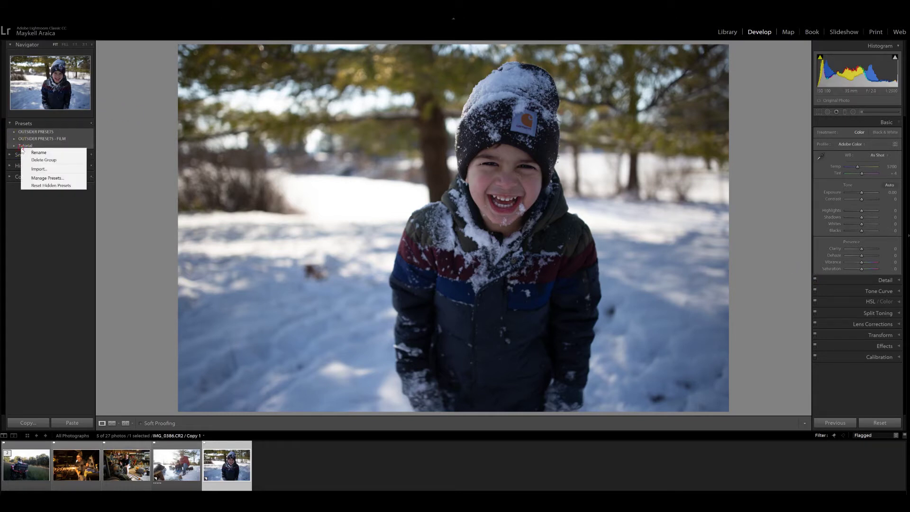
left_click(44, 161)
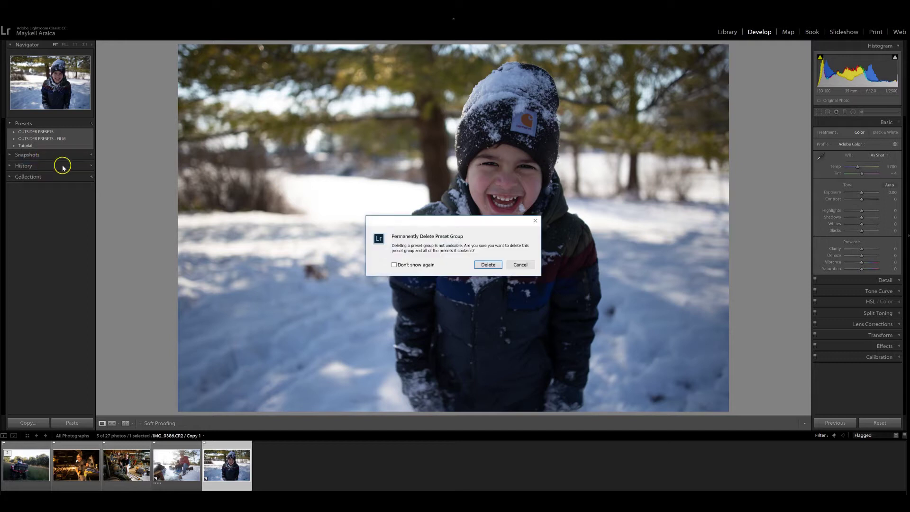
left_click(489, 265)
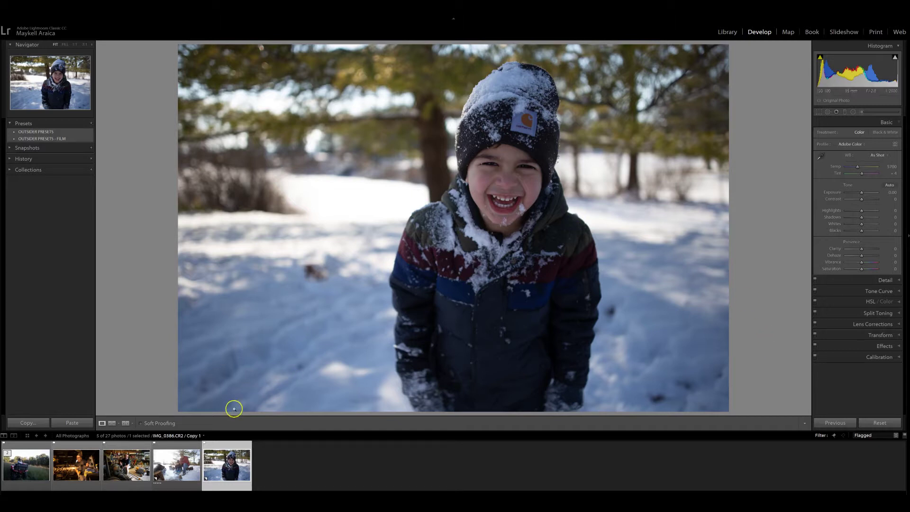
Step: Look through the unedited campfire, garage, sparks and ATV photos, and return to the portrait of the boy in the snow
left_click(178, 465)
left_click(133, 460)
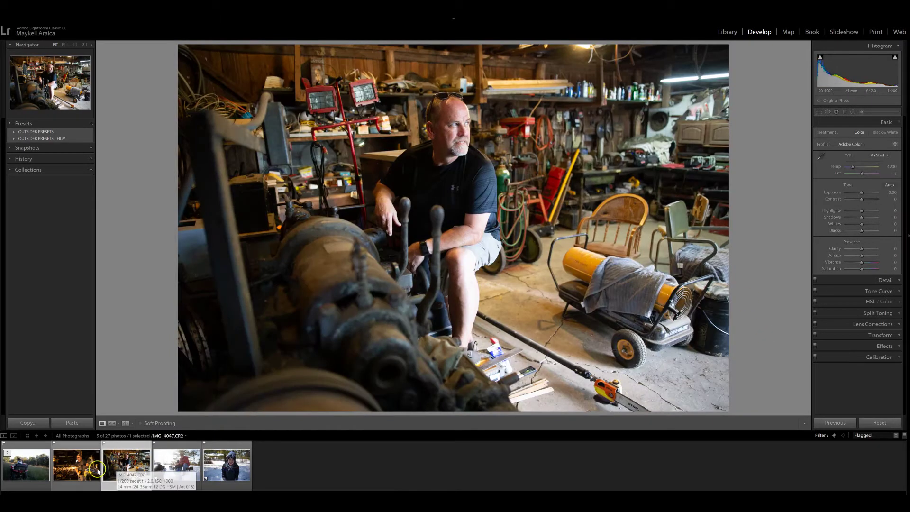
left_click(97, 471)
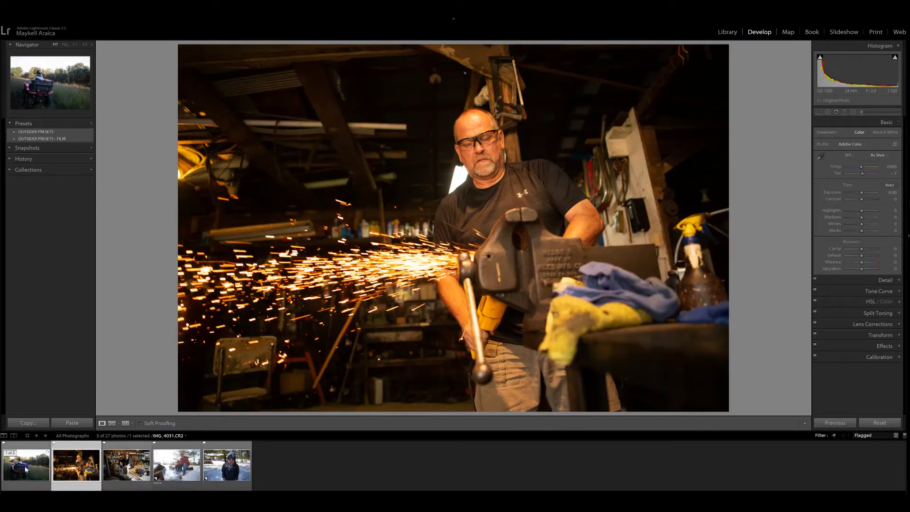
left_click(25, 469)
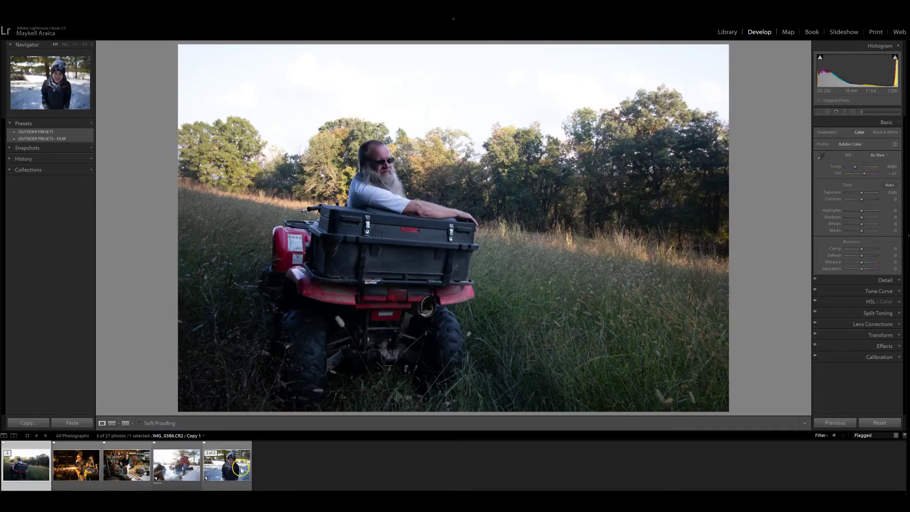
left_click(227, 467)
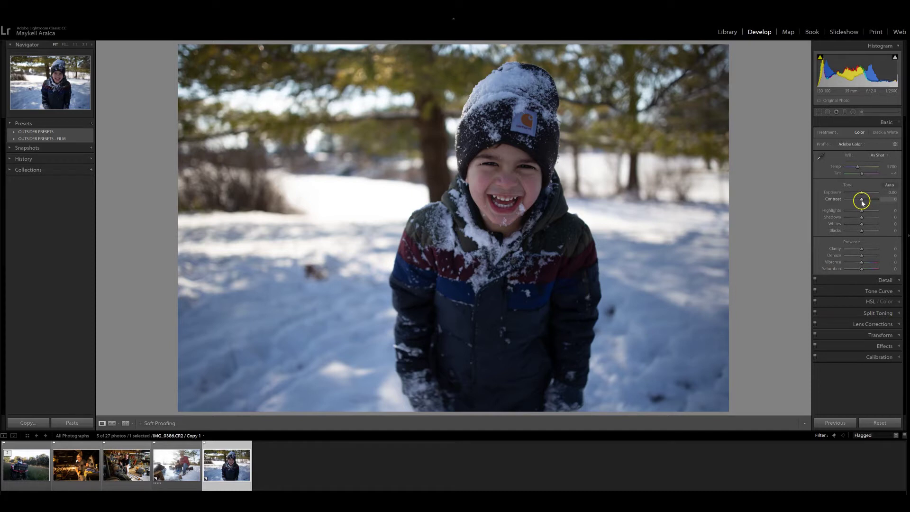
Step: Set the snow portrait's Contrast to +38, Highlights to -10, Shadows to +1, Whites to -4, Blacks to -16, Vibrance to +13 and Saturation to +4
left_click_drag(863, 201, 868, 201)
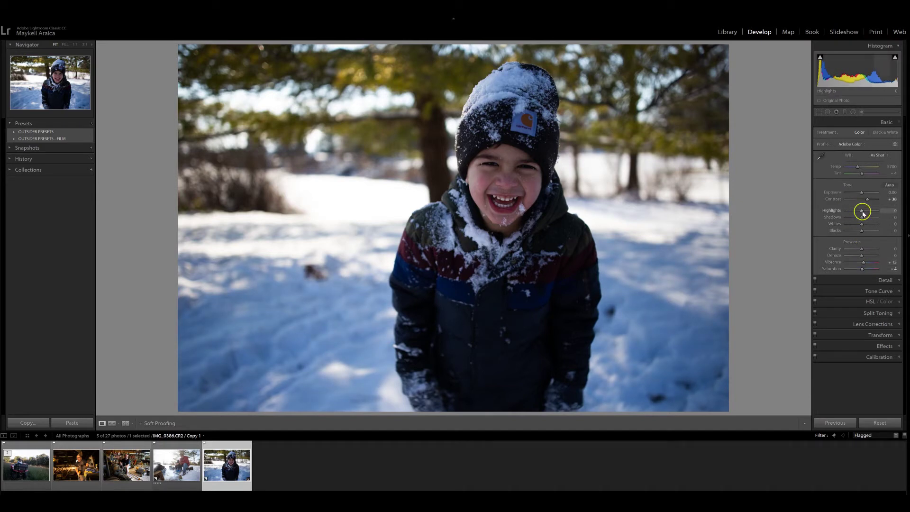
mouse_move(863, 214)
left_mouse_down()
mouse_move(860, 233)
mouse_move(863, 219)
left_mouse_up()
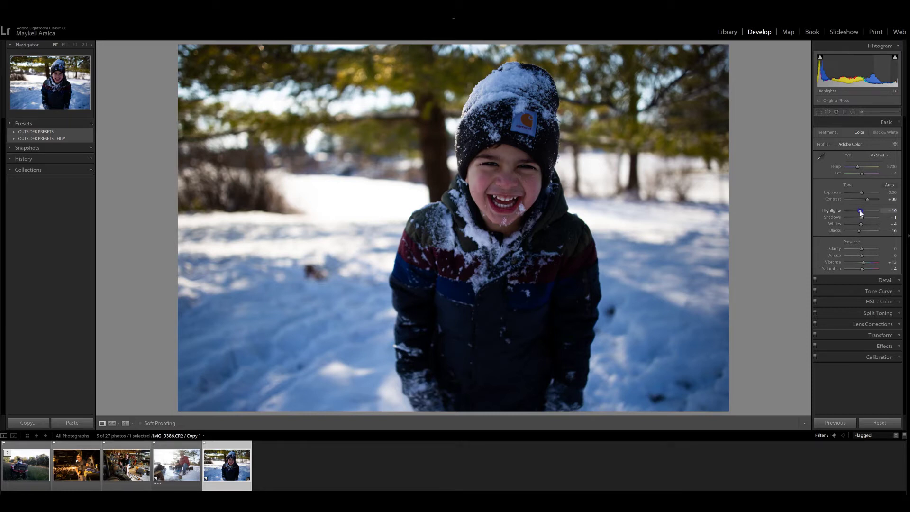
left_click(860, 231)
left_click(872, 204)
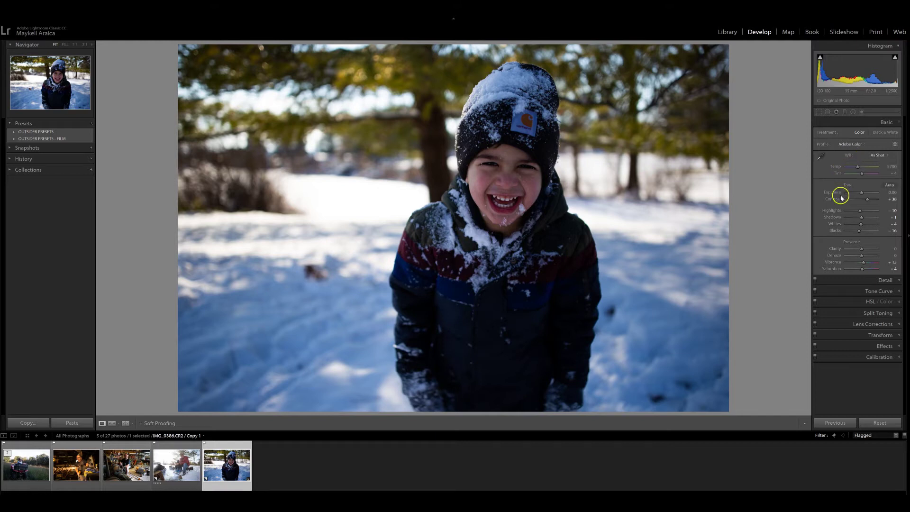
Step: Add shadow, midtone and highlight points to the RGB tone curve and pull the shadow point down slightly
left_click(874, 278)
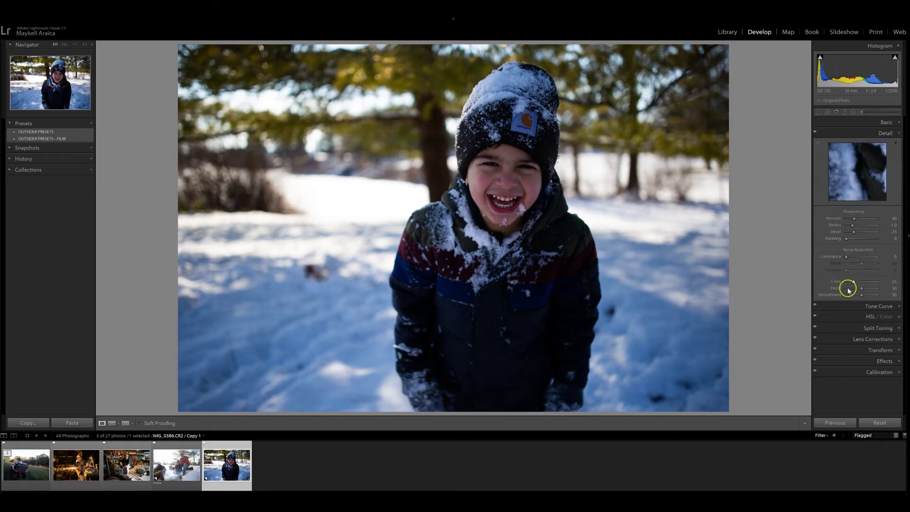
left_click(848, 306)
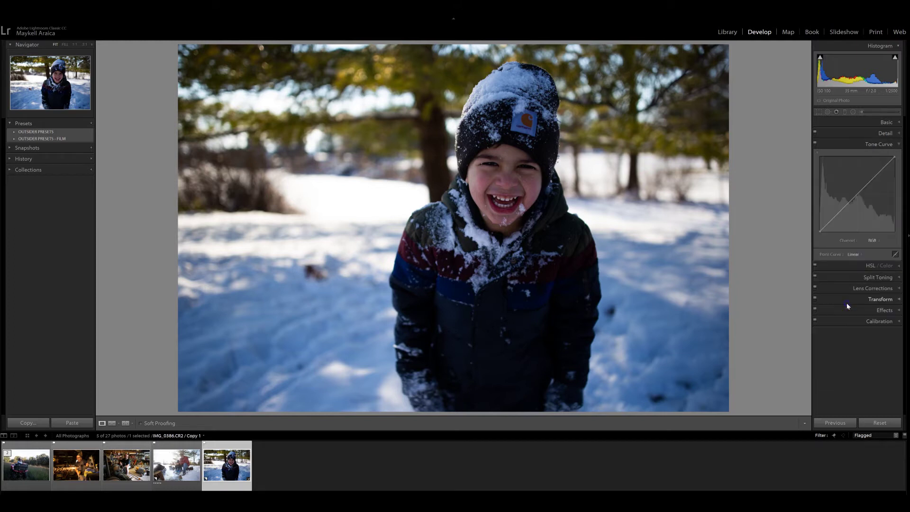
left_click(839, 215)
left_click(859, 196)
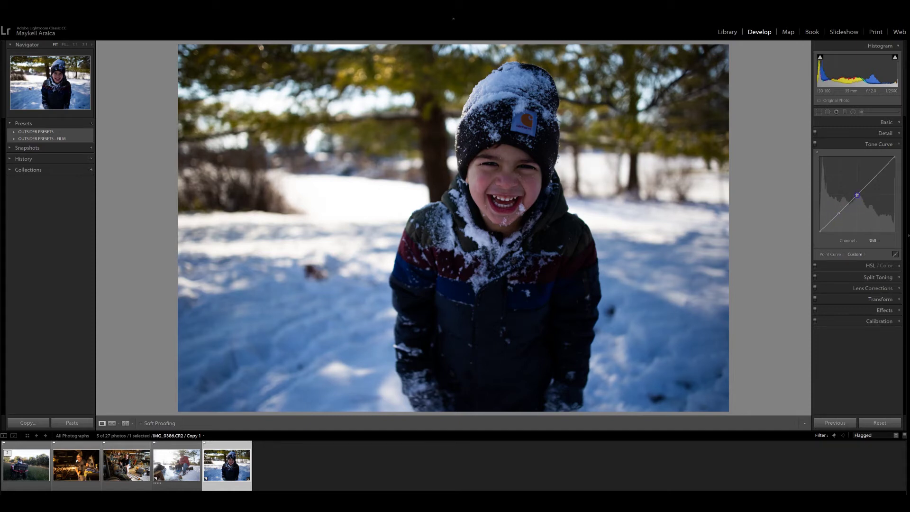
left_click(877, 175)
mouse_move(838, 216)
left_mouse_down()
mouse_move(851, 227)
mouse_move(837, 218)
left_mouse_up()
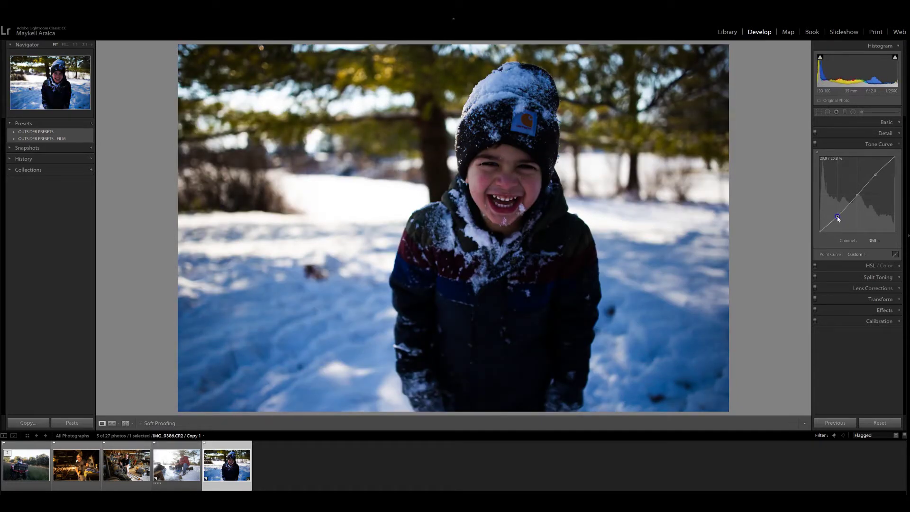
Step: Refine the dark end of the RGB tone curve, undoing one change and nudging the black point slightly
left_click(827, 223)
left_click_drag(829, 225, 819, 228)
left_click(848, 246)
key("ctrl+z")
left_click_drag(821, 233, 819, 231)
Step: Set the HSL saturation to Red +6, Orange +9, Yellow +9, Green +8, Aqua +15, Blue +22, Purple +5 and Magenta +6
left_click(858, 266)
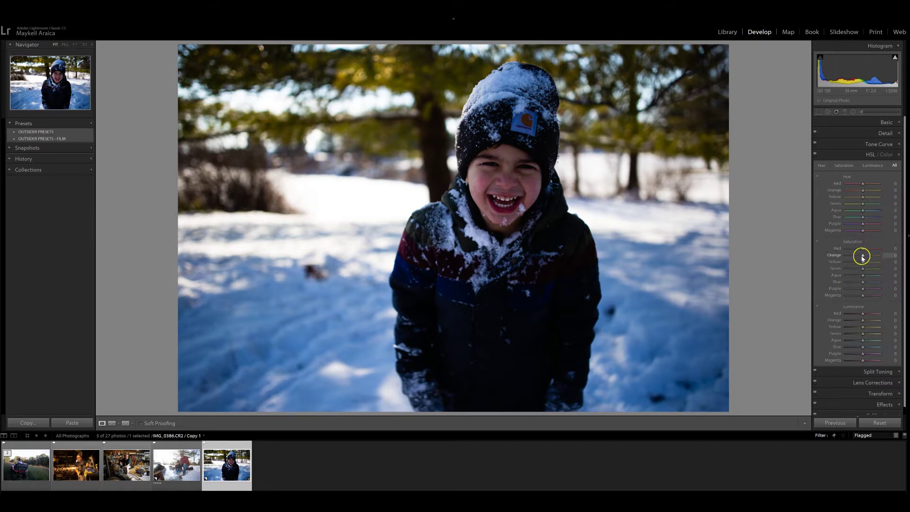
left_click_drag(864, 249, 864, 256)
left_click_drag(864, 260, 865, 270)
left_click_drag(863, 275, 867, 282)
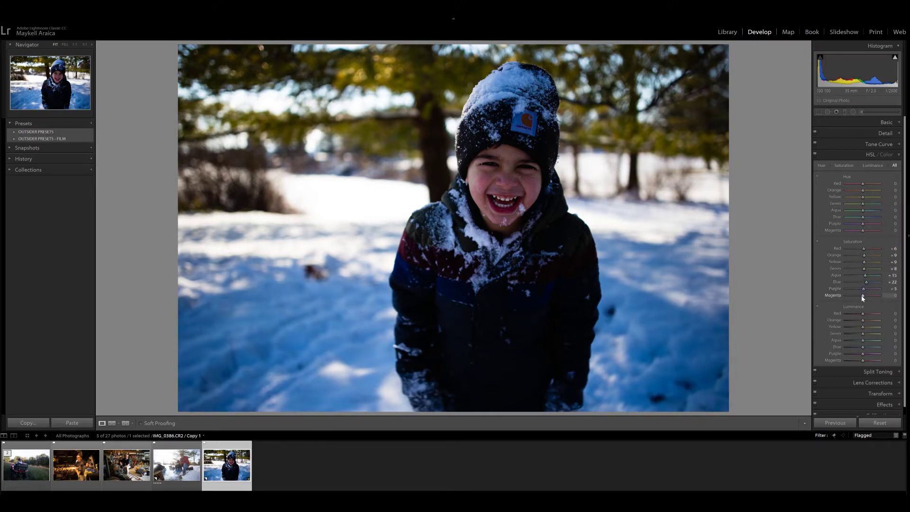
left_click_drag(864, 298, 864, 296)
left_click(868, 283)
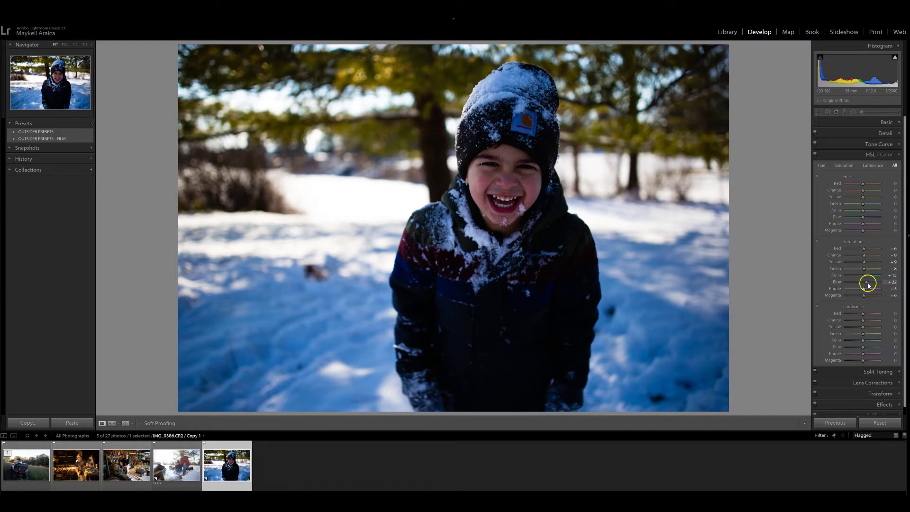
left_click(863, 250)
left_click(862, 249)
left_click(872, 294)
left_click(864, 314)
Step: Split-tone the portrait with highlights at hue 55, saturation 31, and shadows at hue 157, saturation 8
left_click(849, 156)
left_click(849, 166)
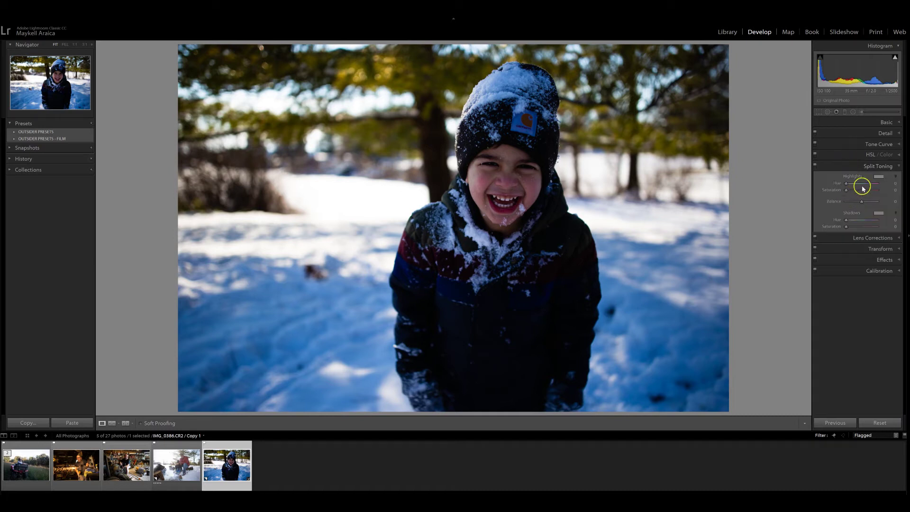
left_click(879, 177)
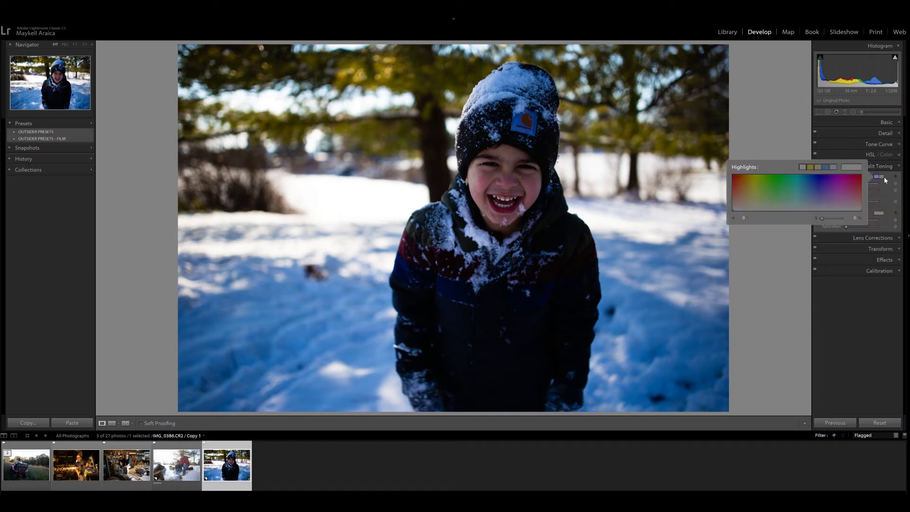
left_click(754, 198)
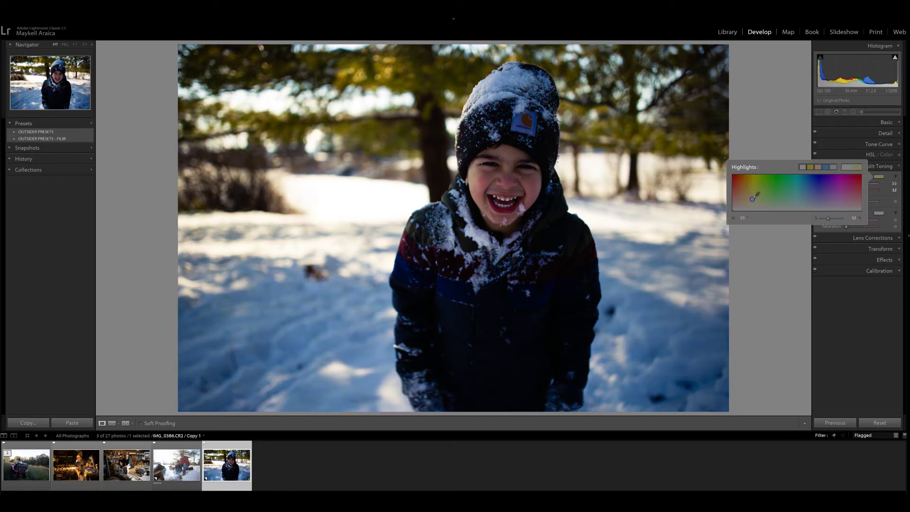
left_click(878, 213)
left_click_drag(807, 238, 789, 244)
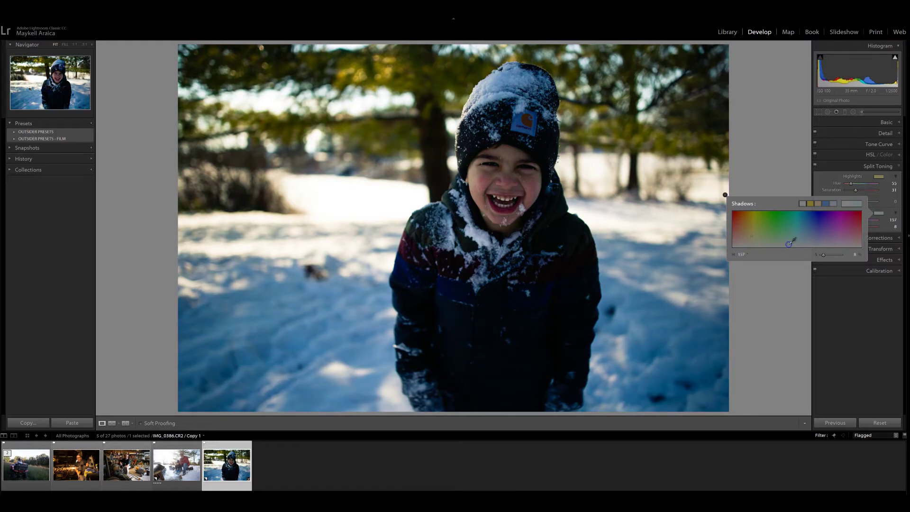
left_click(725, 194)
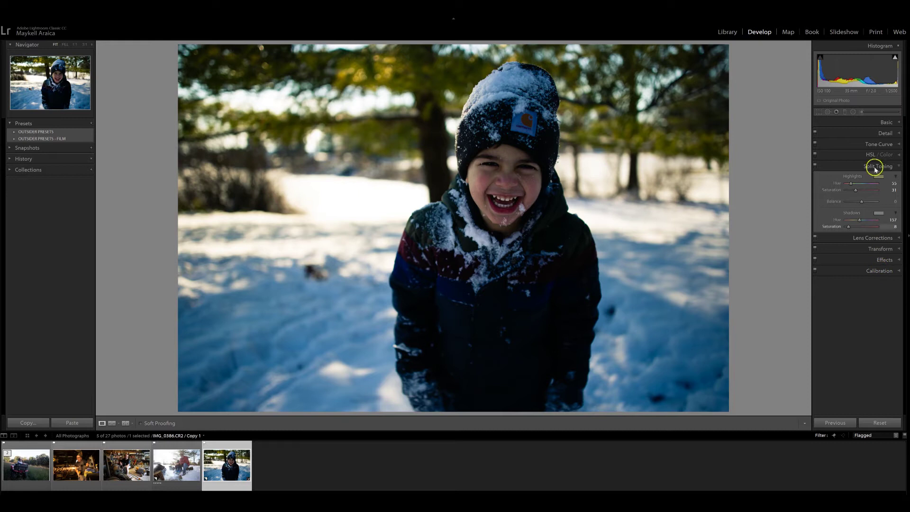
Step: Set the snow portrait's Exposure to +1.12, Temp to 6186 and Contrast to +44
left_click(860, 165)
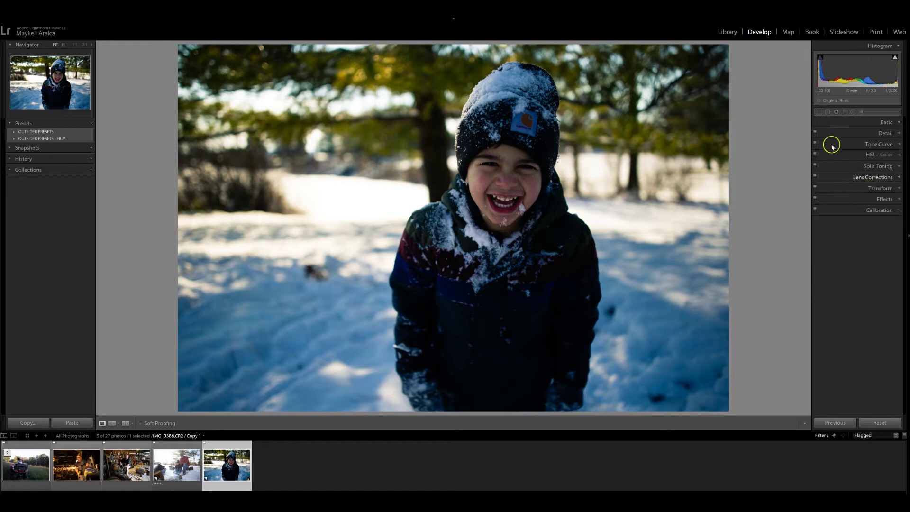
left_click(838, 123)
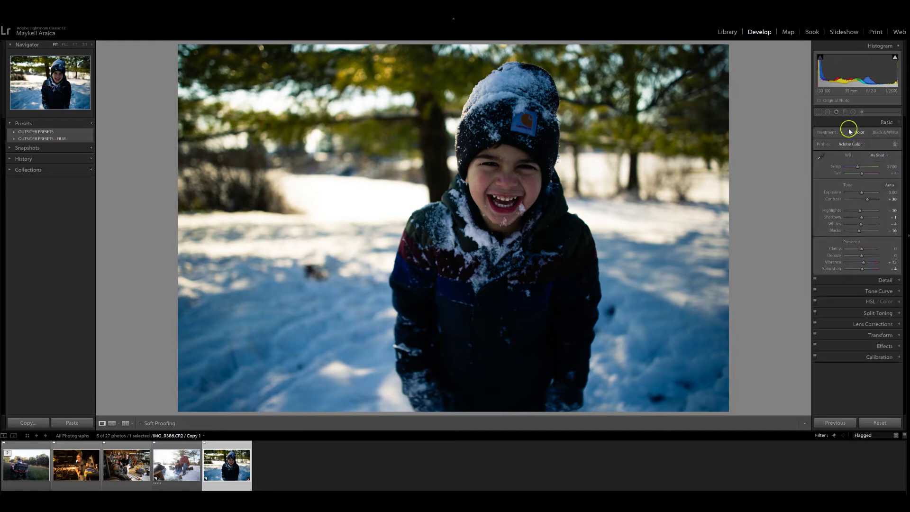
left_click_drag(862, 194, 860, 169)
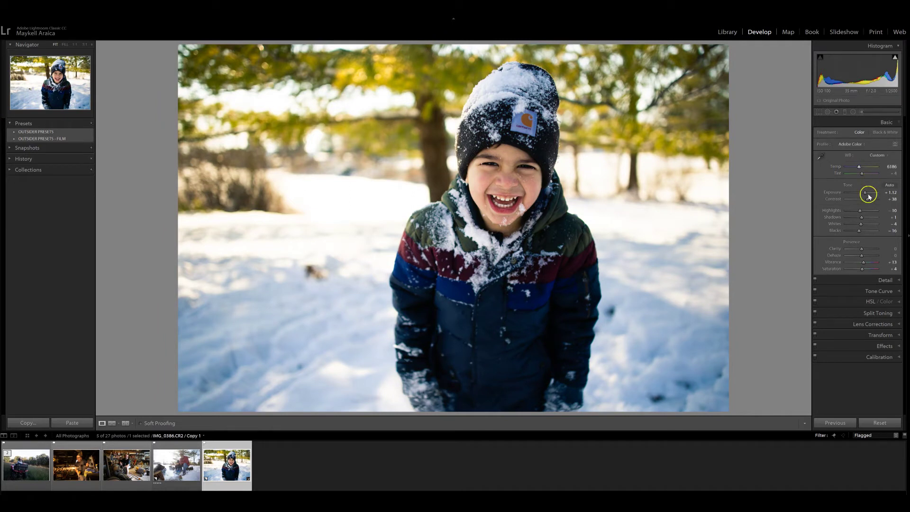
left_click_drag(869, 201, 870, 202)
left_click(863, 203)
Step: Start a new develop preset named "Tutorial test" with White Balance and Exposure excluded from its settings
left_click(91, 125)
left_click(101, 133)
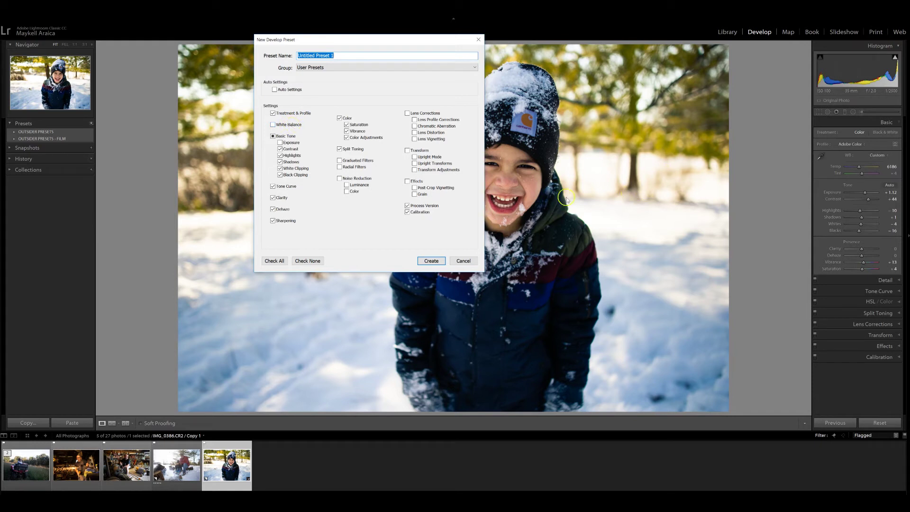
left_click(457, 216)
left_click(280, 148)
left_click(407, 205)
type("Tutorial test")
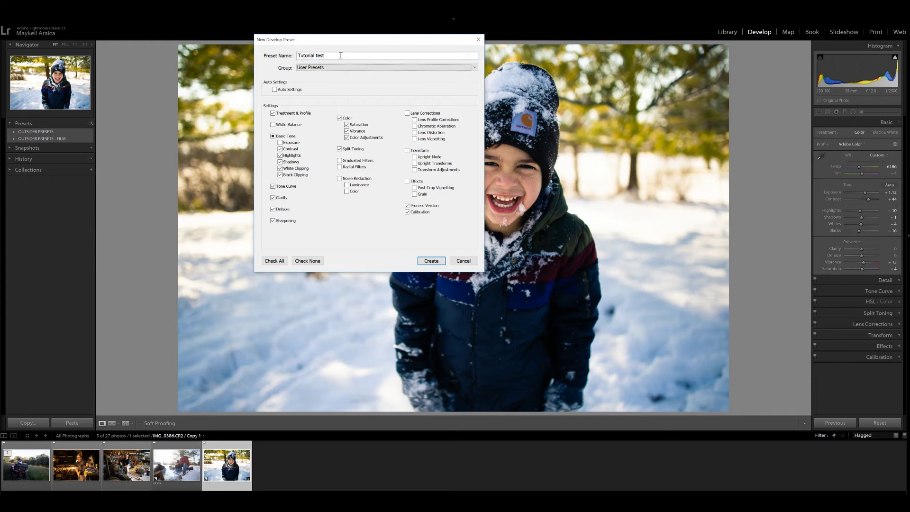
Step: Place the preset in a new group named "tutorials" and create it
left_click(313, 68)
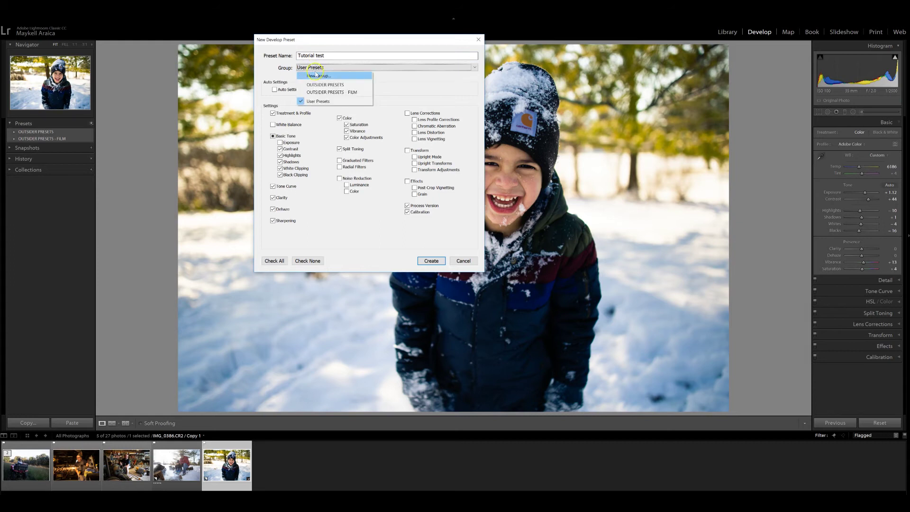
left_click(317, 75)
type("tutorials")
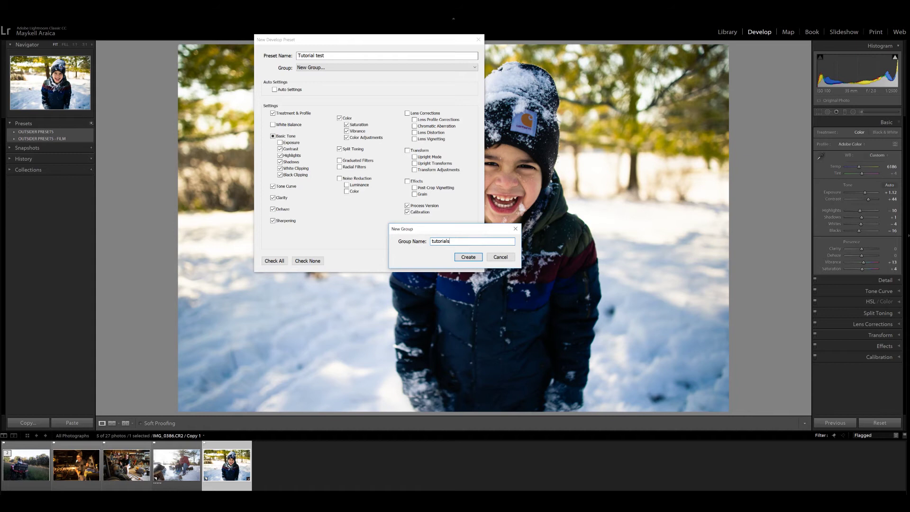
left_click(465, 261)
left_click(438, 263)
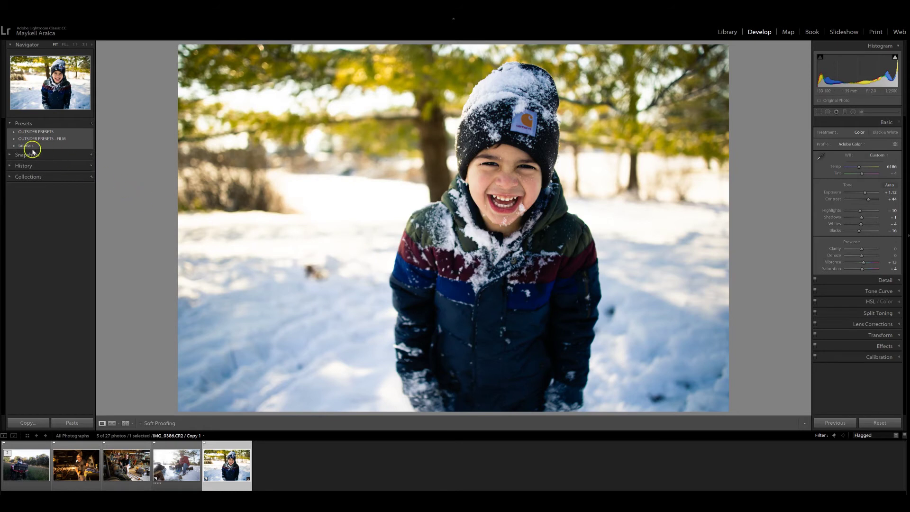
Step: Apply the Tutorial test preset to the campfire photo and set its Exposure to +0.50 and Temp to 6651
left_click(15, 145)
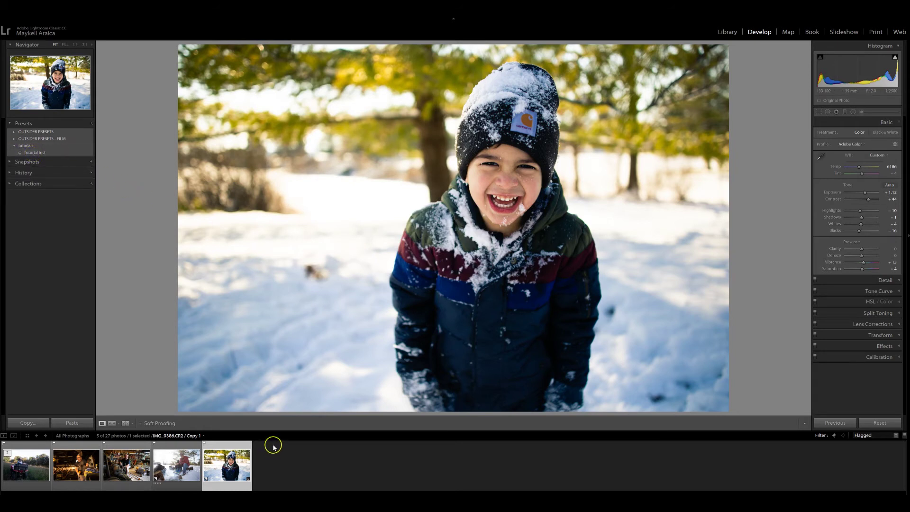
left_click(180, 472)
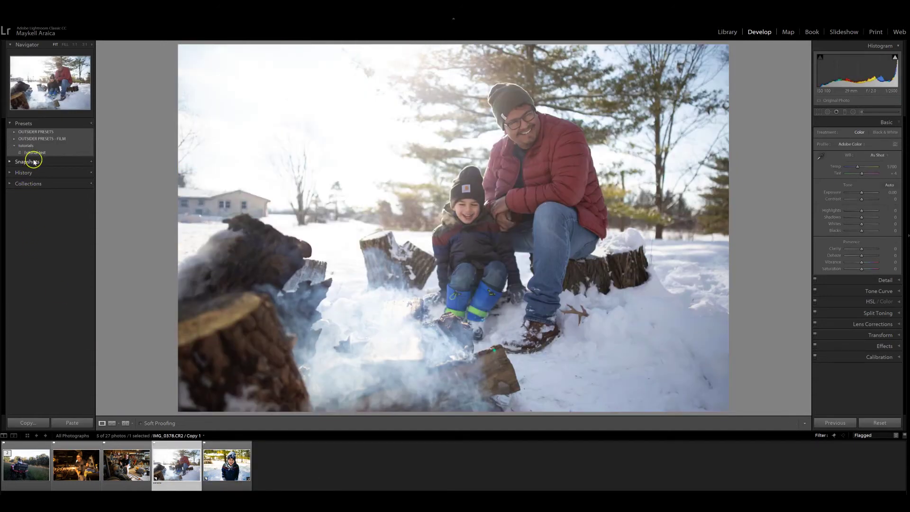
left_click(36, 153)
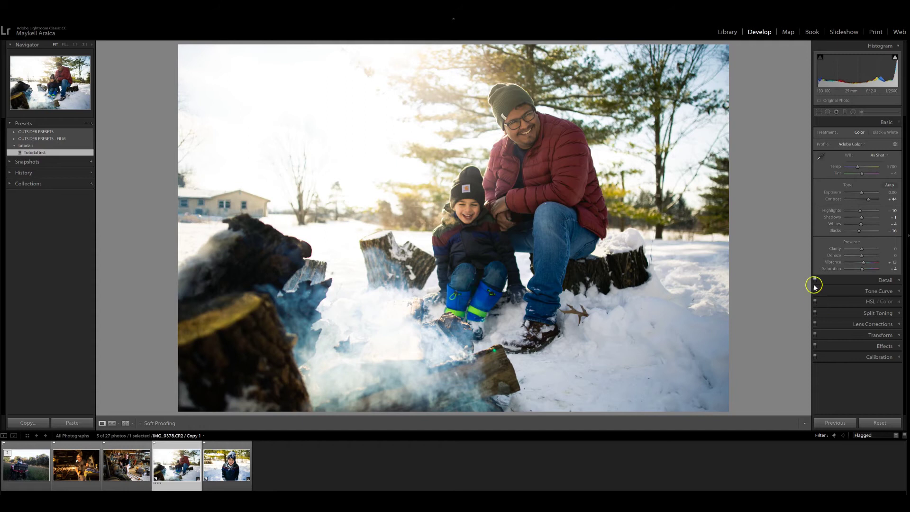
left_click_drag(862, 192, 863, 169)
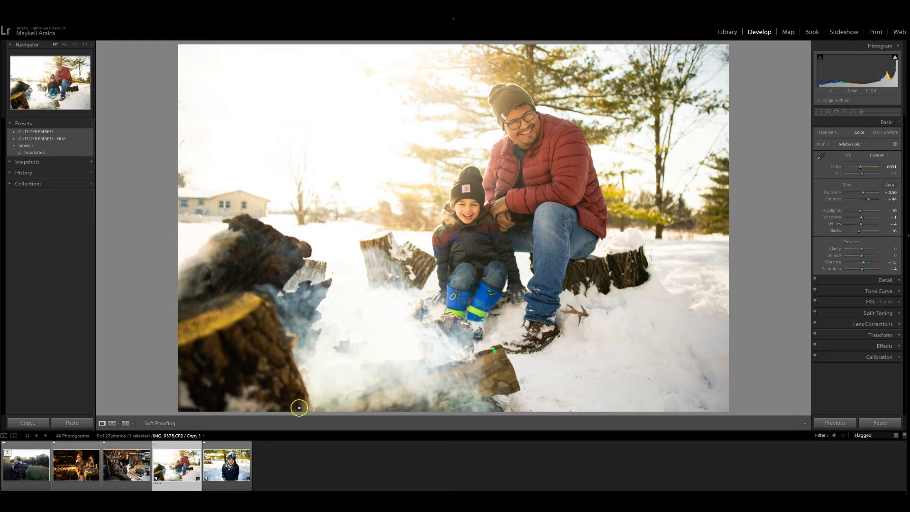
Step: Apply the Tutorial test preset to the photo of the man seated in the garage and reduce its Split Toning highlights Saturation
left_click(144, 481)
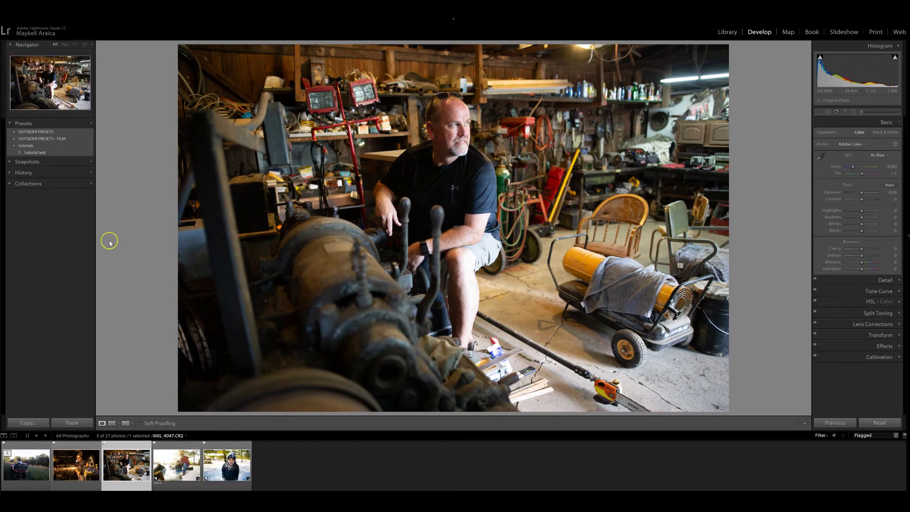
left_click(33, 153)
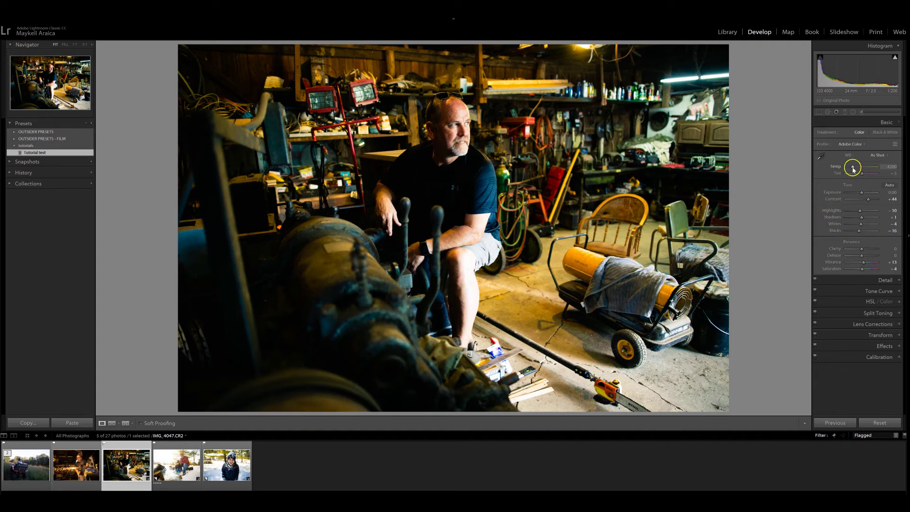
left_click(848, 303)
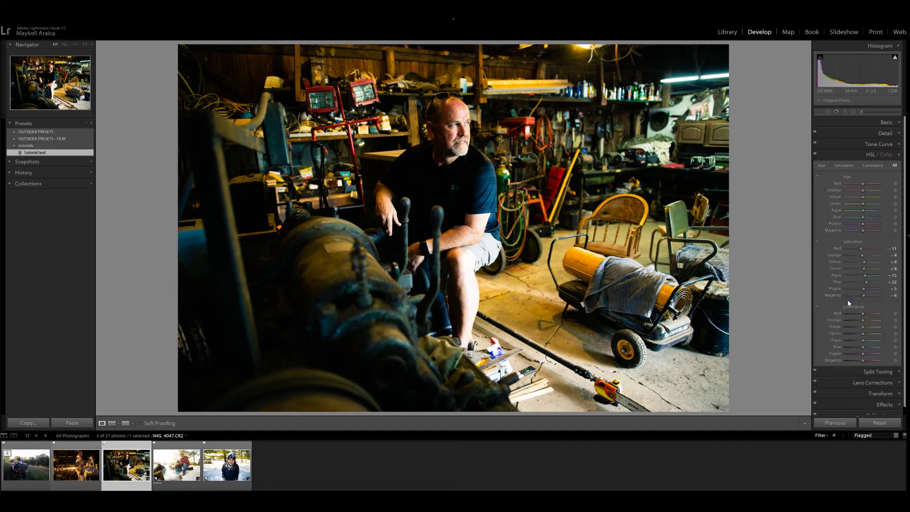
left_click(852, 377)
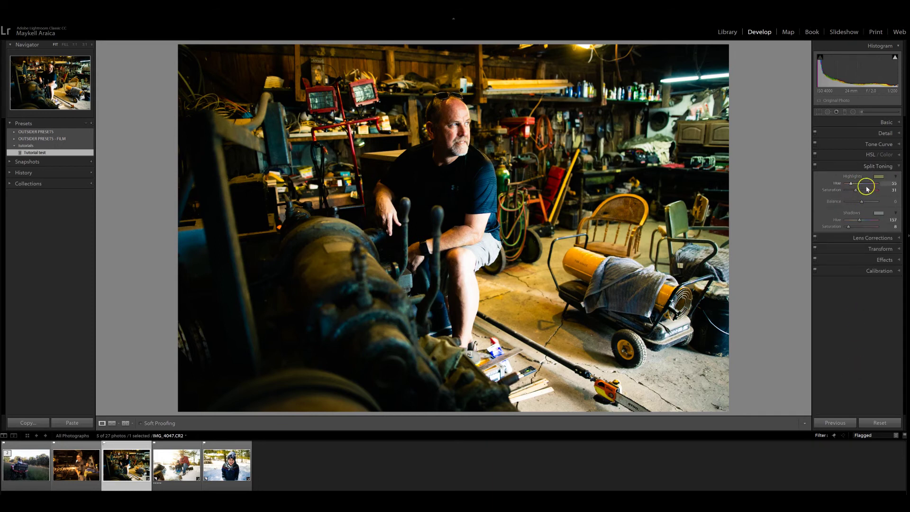
left_click_drag(856, 191, 854, 191)
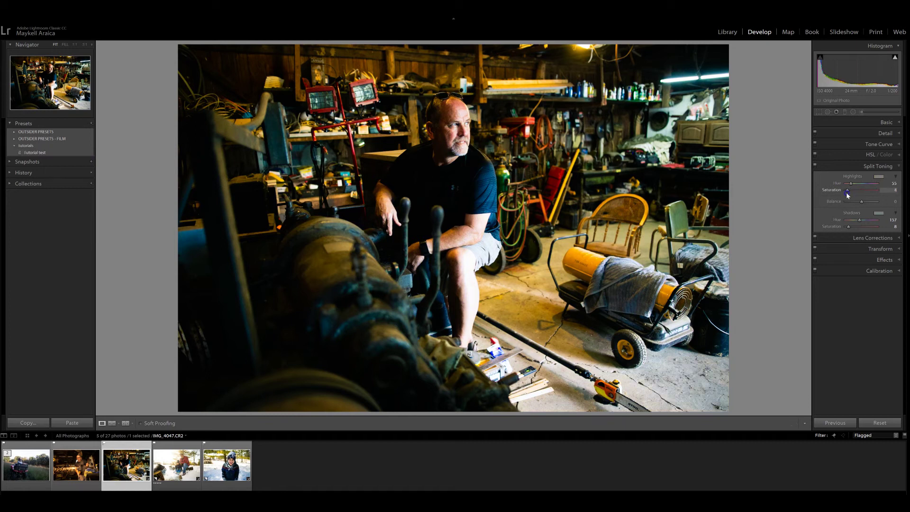
Step: Set the garage photo's Exposure to -0.35 and Temp to 3933
left_click(865, 123)
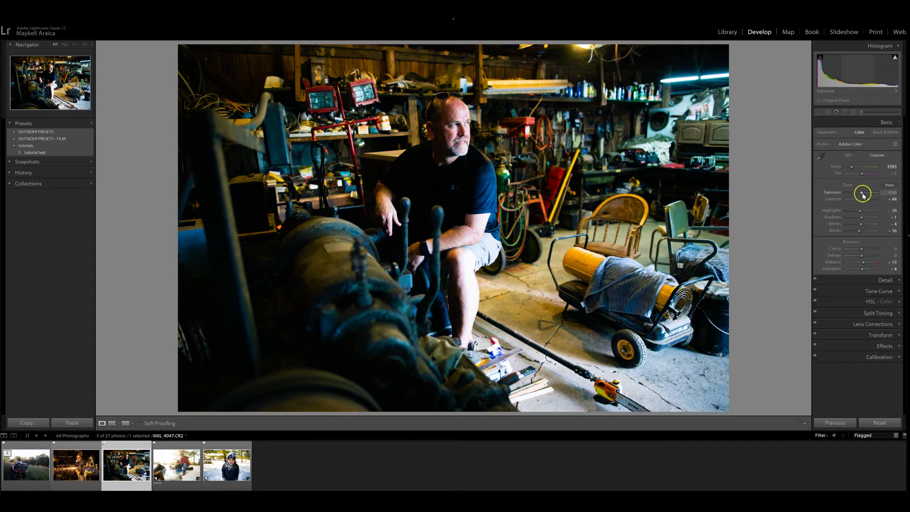
left_click_drag(863, 195, 862, 196)
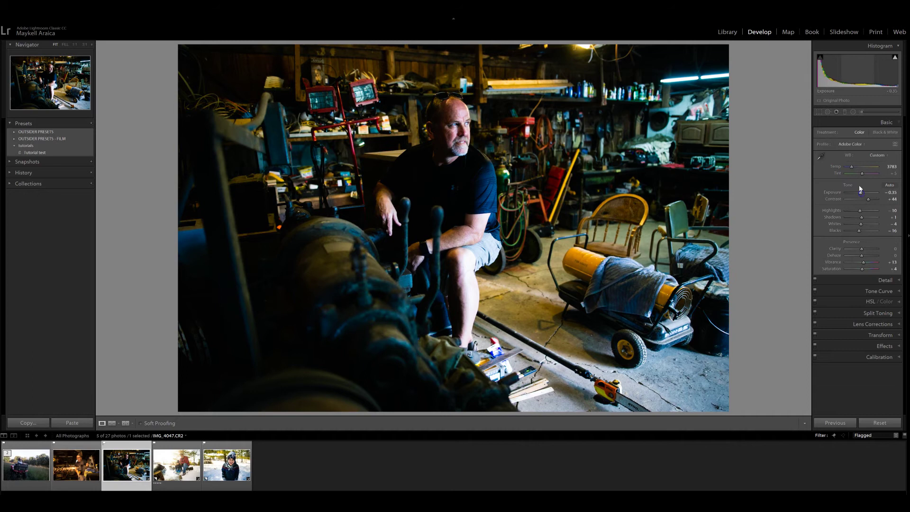
key("equal")
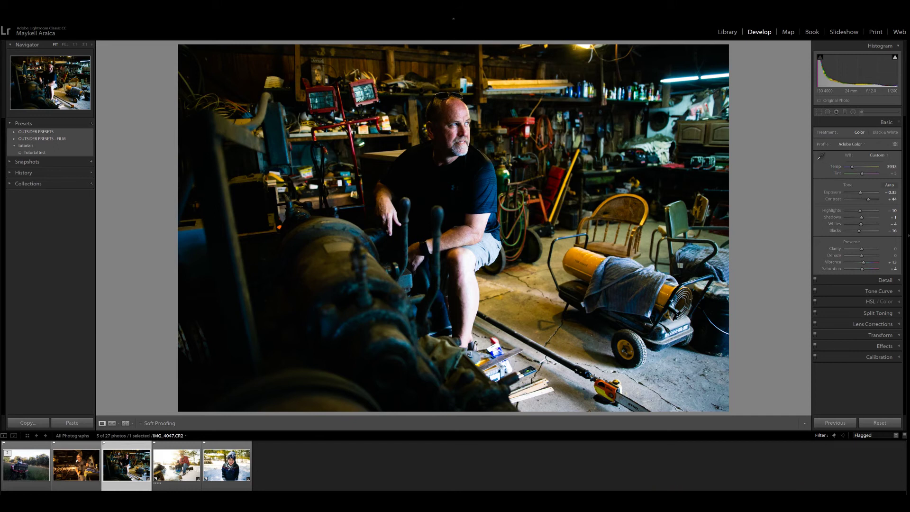
Step: Apply the Tutorial test preset to the grinding sparks photo and set its Temp to 4326
left_click(92, 479)
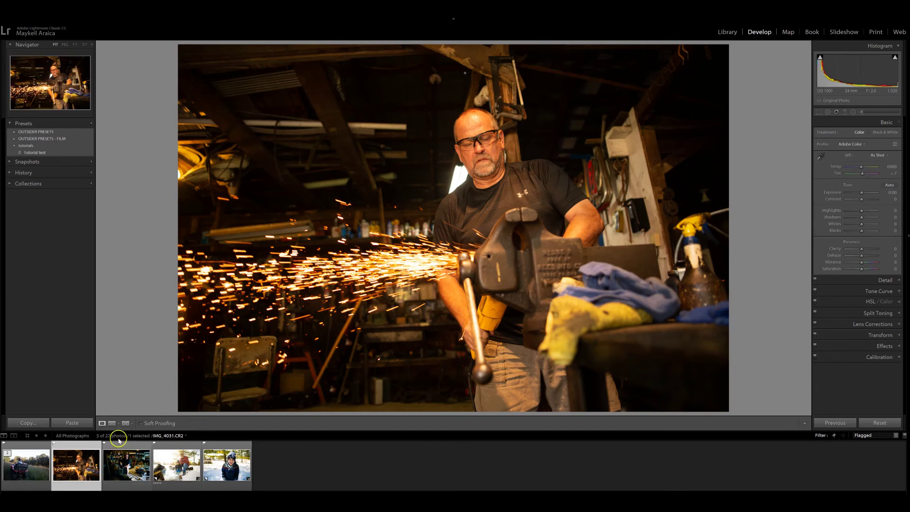
left_click(32, 152)
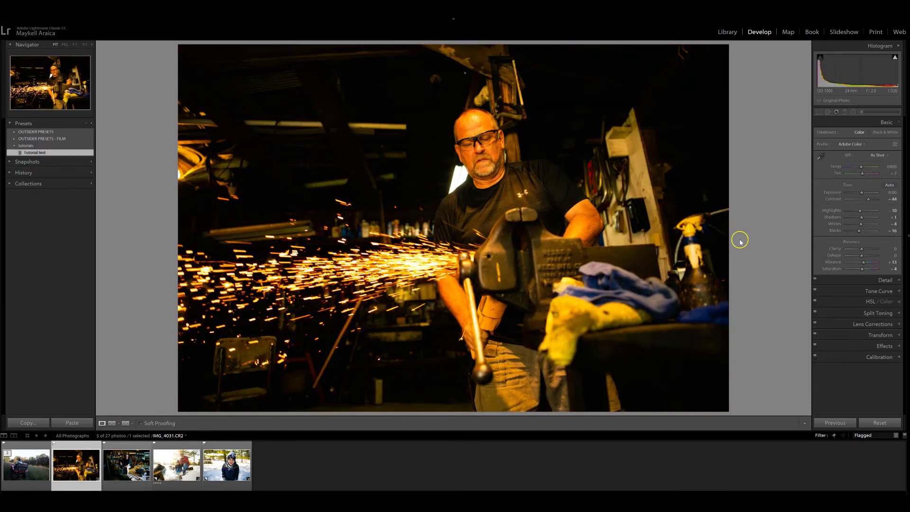
left_click(759, 240)
left_click_drag(862, 168, 854, 172)
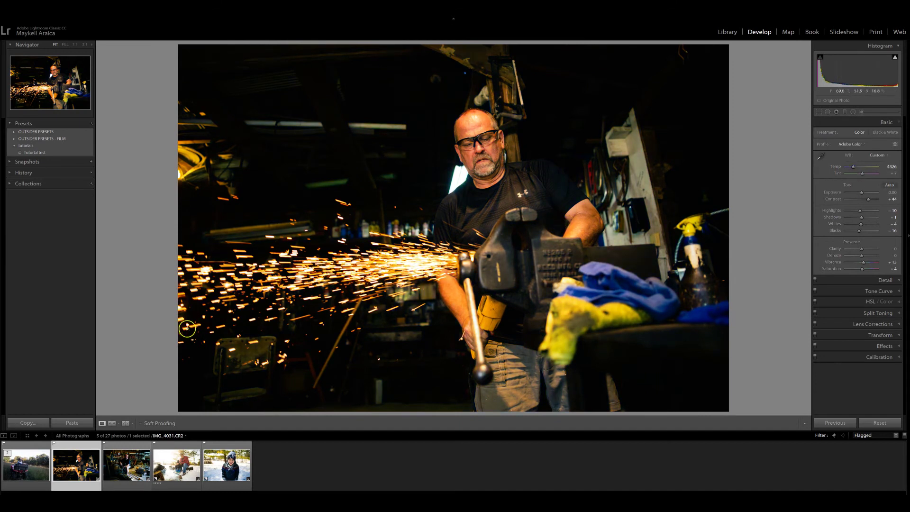
Step: Apply the Tutorial test preset to the ATV field photo and set its Temp to 5566 and Exposure to +0.43
left_click(44, 480)
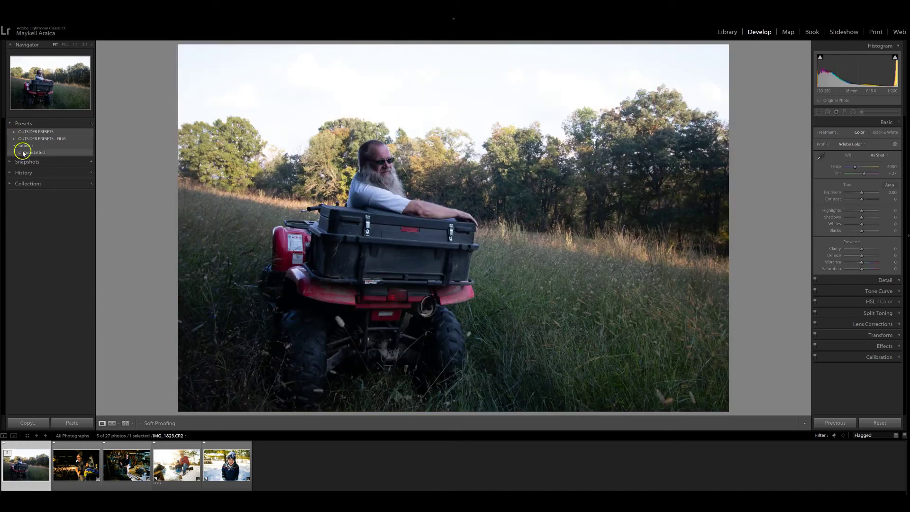
left_click(23, 152)
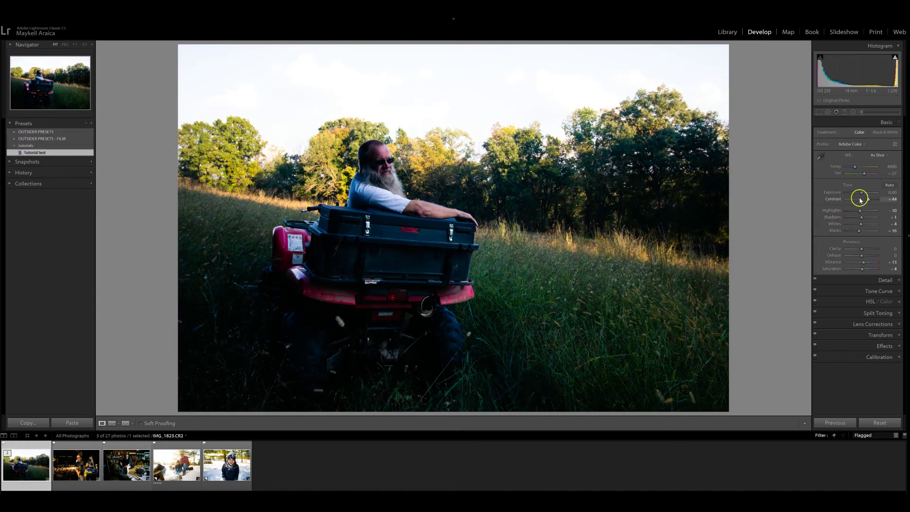
left_click_drag(855, 167, 857, 169)
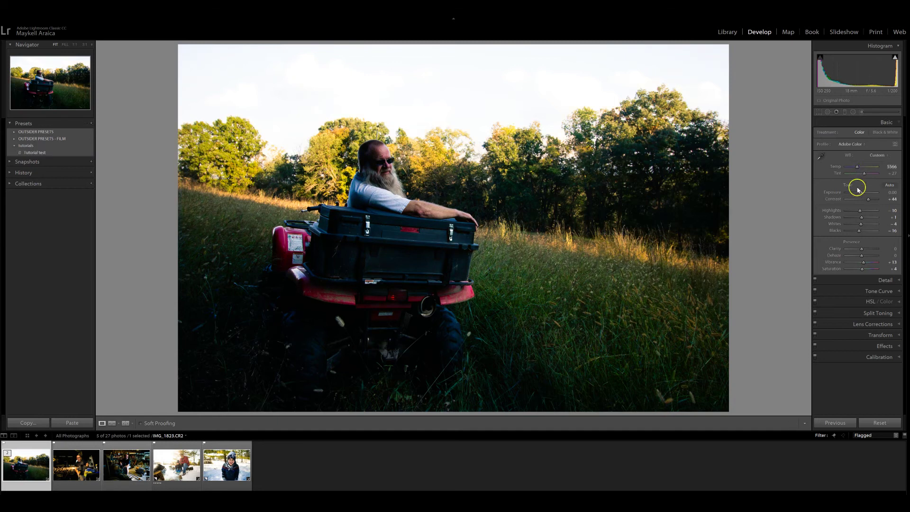
left_click_drag(862, 192, 864, 193)
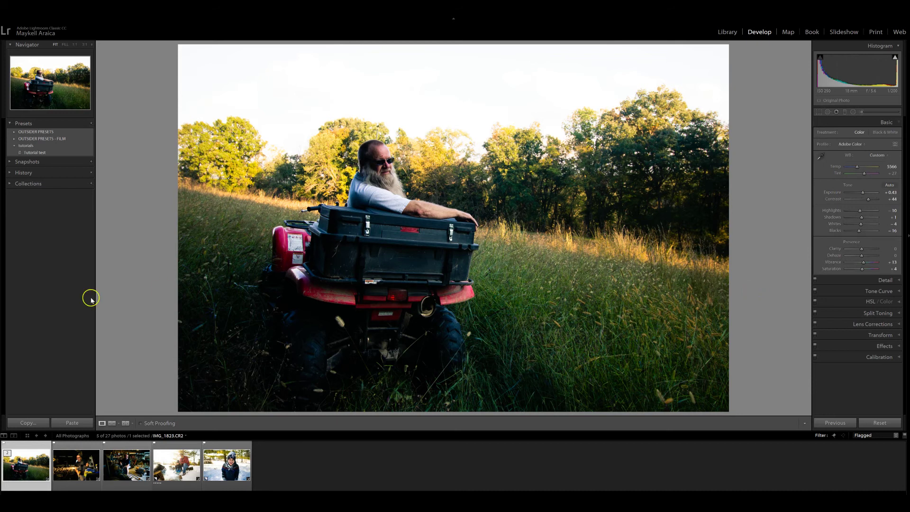
Step: Collapse the tutorials preset group and expand the OUTSIDER PRESETS - FILM group with the campfire photo selected
left_click(15, 145)
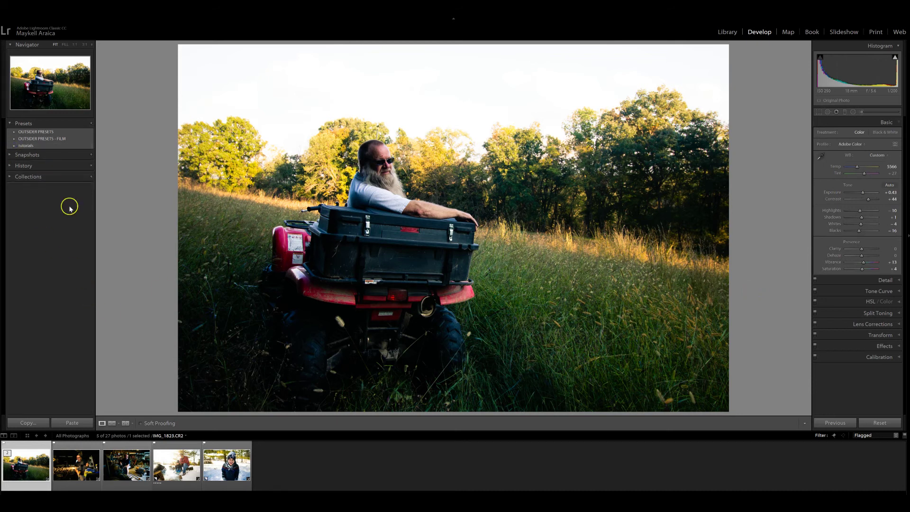
left_click(183, 478)
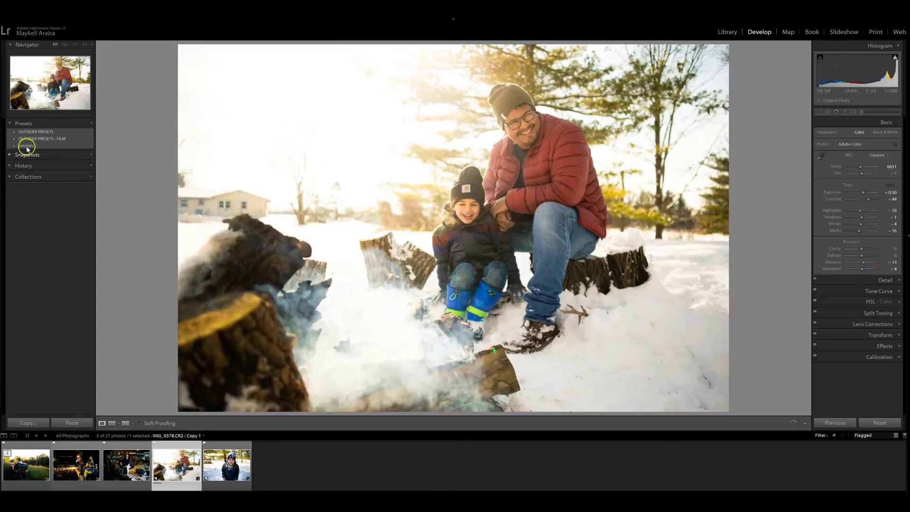
left_click(15, 140)
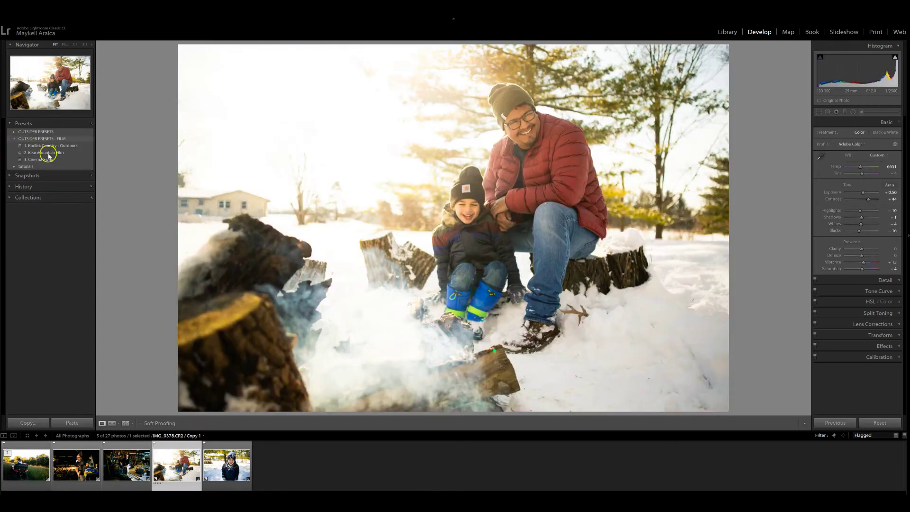
Step: Reset the snow portrait's develop settings and expand the OUTSIDER PRESETS group
left_click(241, 461)
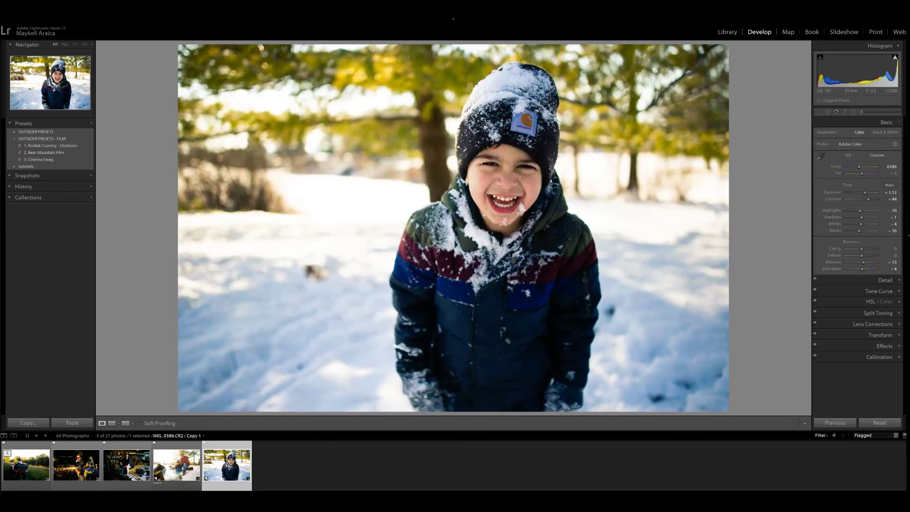
left_click(876, 423)
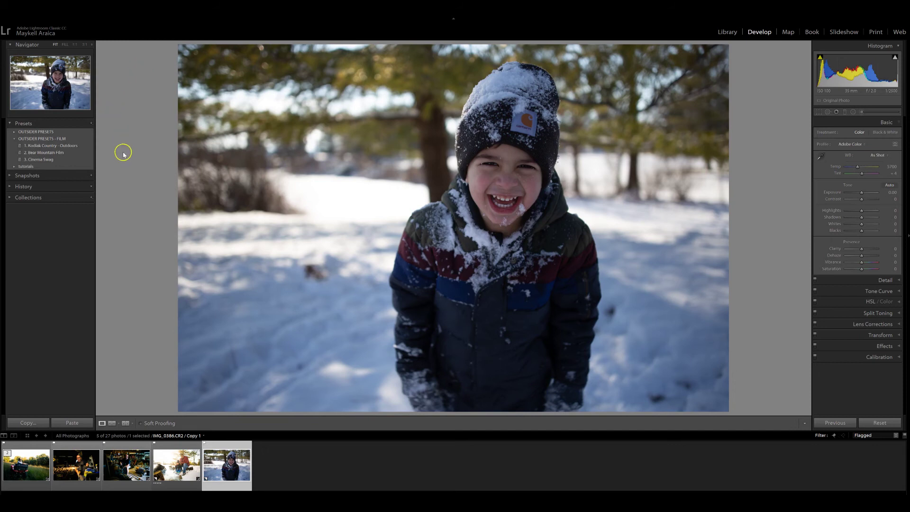
left_click(14, 133)
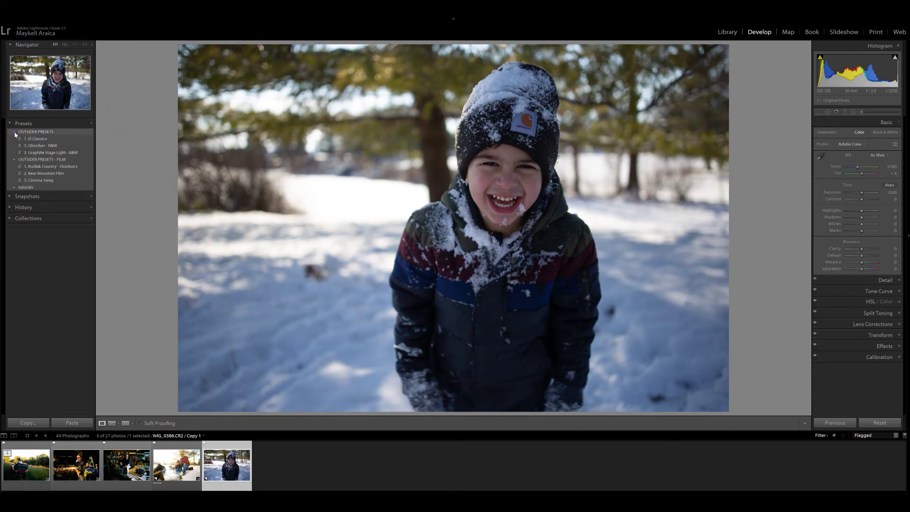
Step: Try the El Classico preset on the snow portrait with Exposure +1.43 and Temp 6050, and reset the photo
left_click(45, 138)
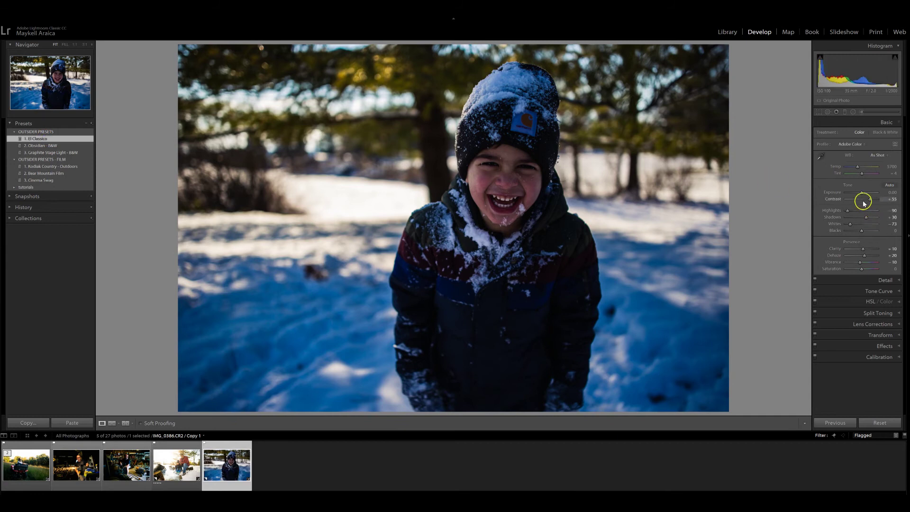
left_click_drag(861, 193, 867, 194)
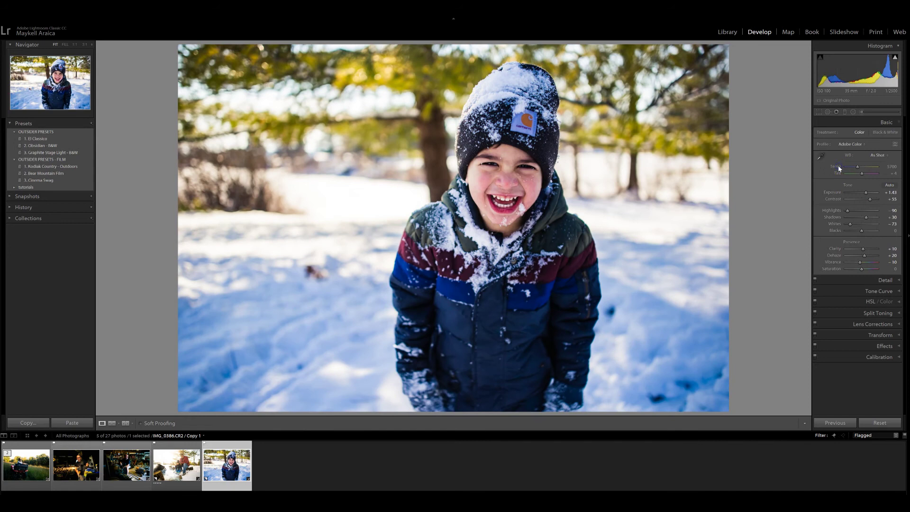
key("equal")
key("equal")
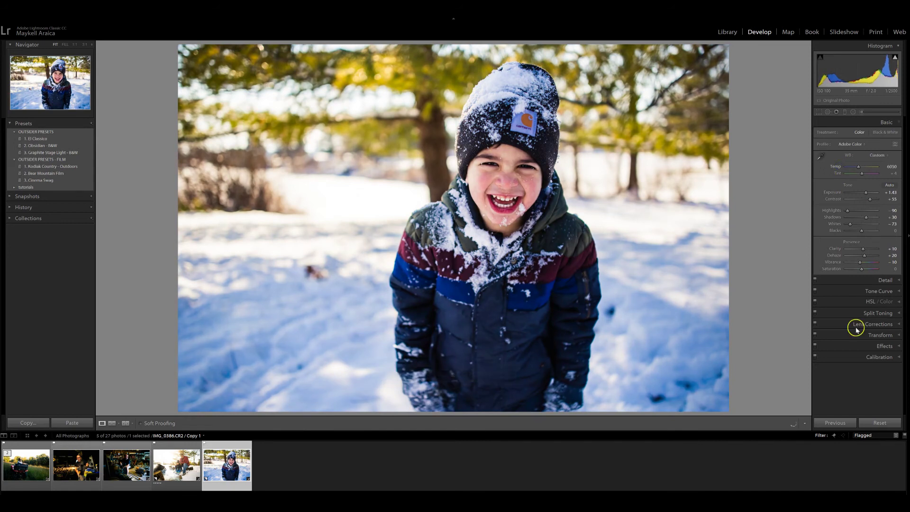
left_click(879, 423)
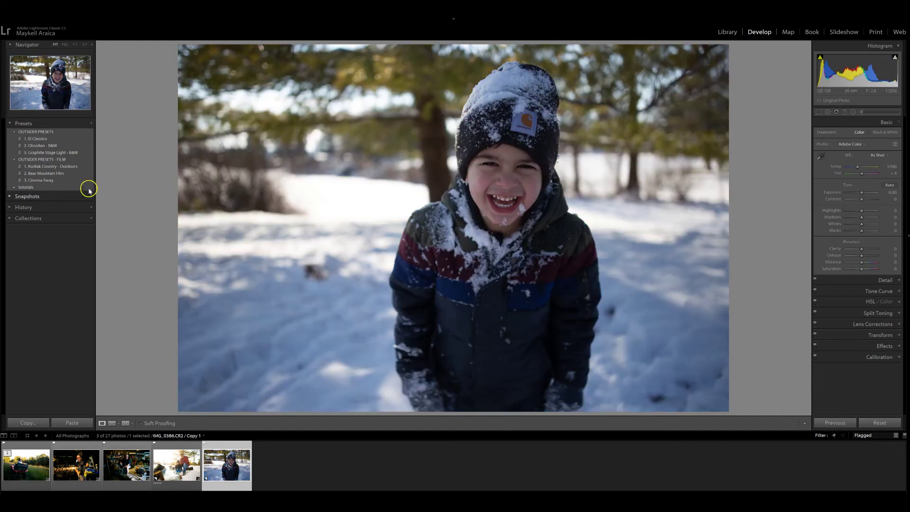
Step: Try the Bear Mountain Film preset on the snow portrait with Exposure +0.89 and Temp 6729, and reset the photo
left_click(47, 173)
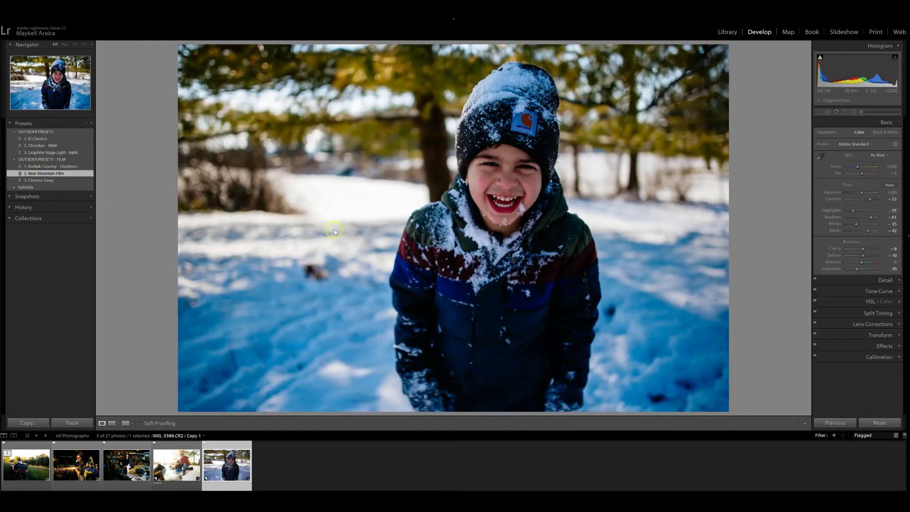
left_click_drag(865, 195, 864, 194)
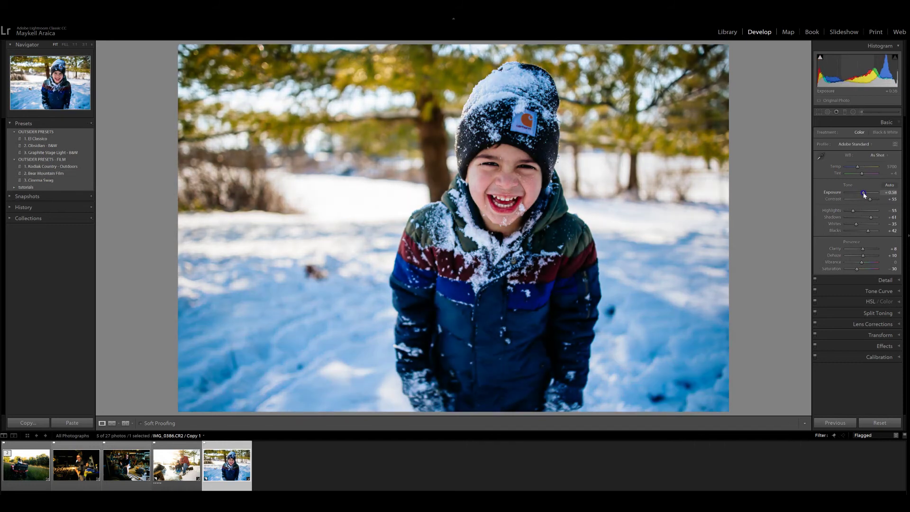
left_click_drag(865, 194, 862, 168)
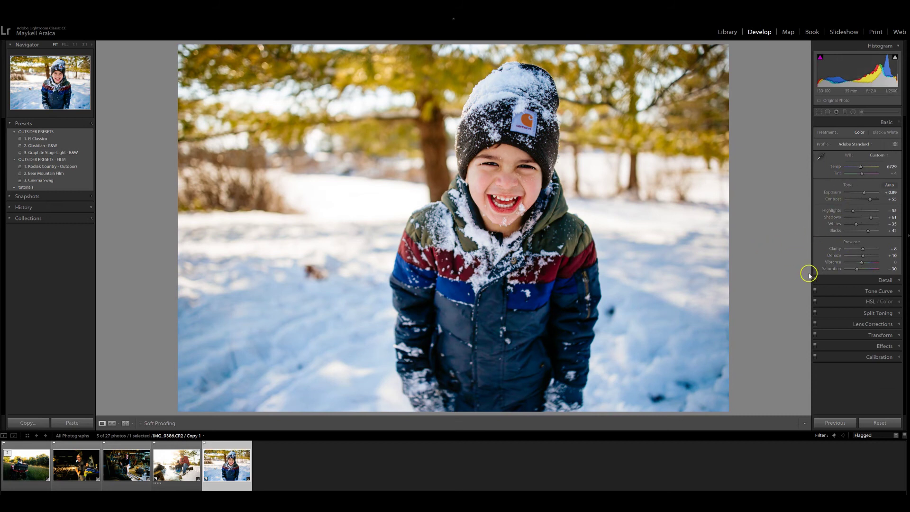
left_click(886, 423)
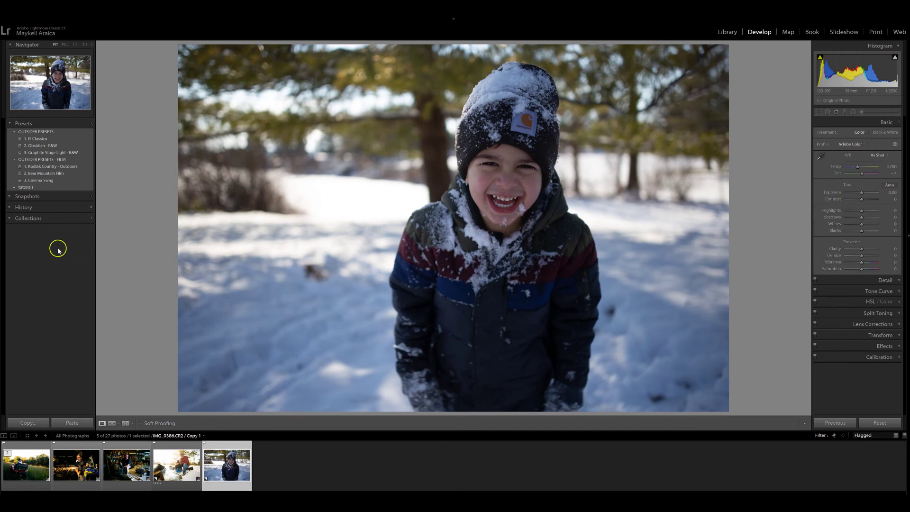
Step: Collapse the OUTSIDER PRESETS - FILM group and apply the Graphite Stage Light - B&W preset to the snow portrait
left_click(13, 159)
left_click(72, 153)
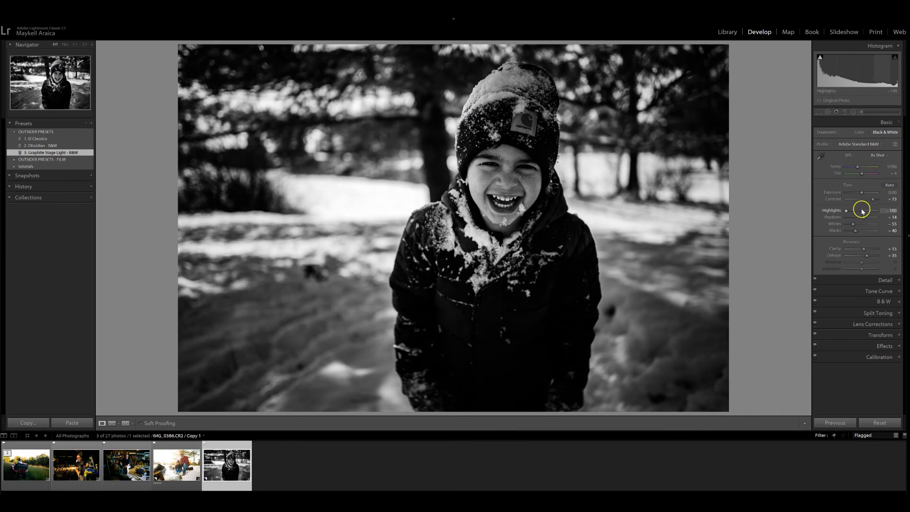
left_click_drag(864, 195, 864, 196)
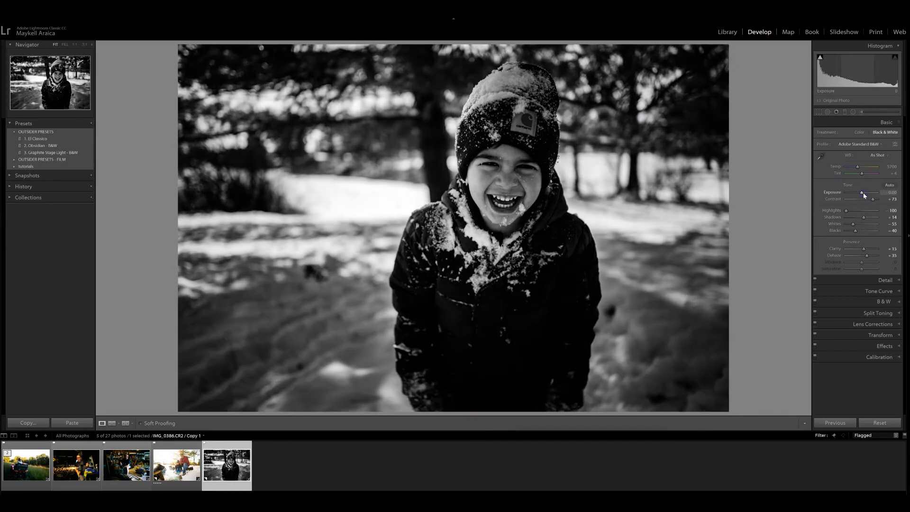
Step: Add a radial filter to the snow portrait and centre it on the boy's face
left_click(853, 112)
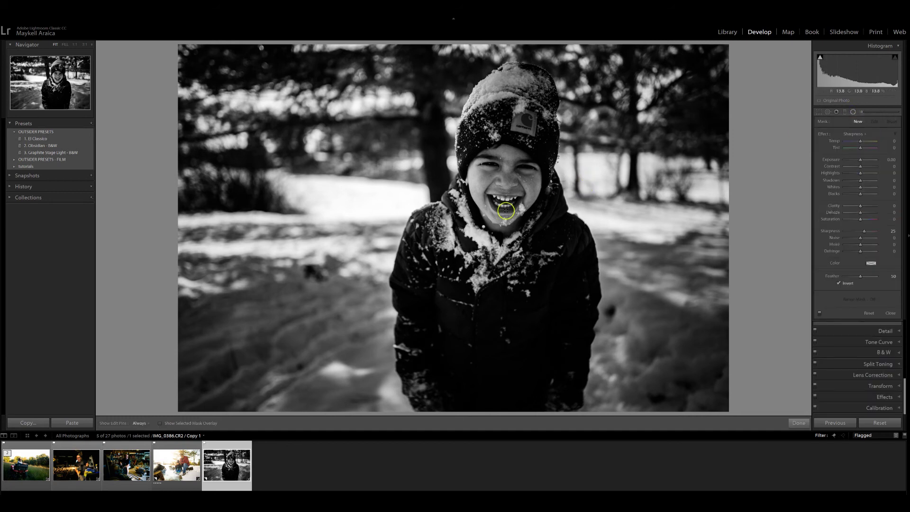
left_click(485, 228)
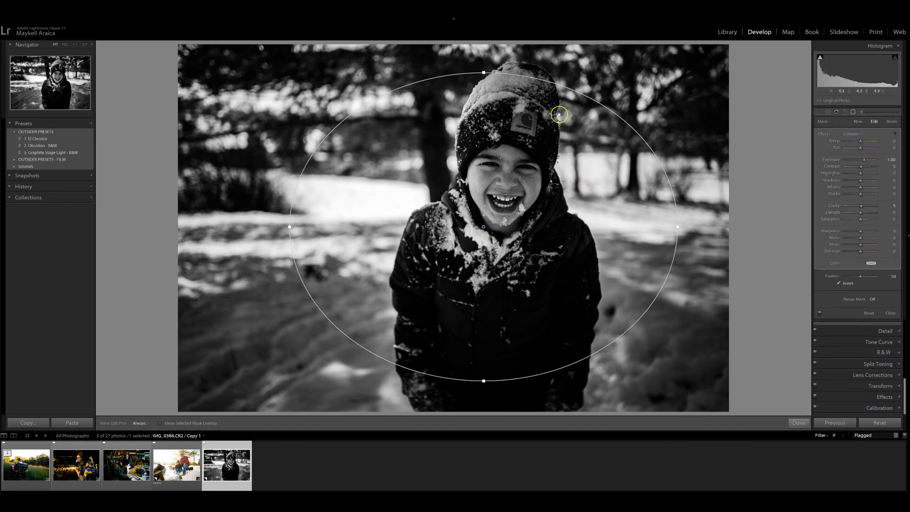
left_click_drag(484, 228, 504, 192)
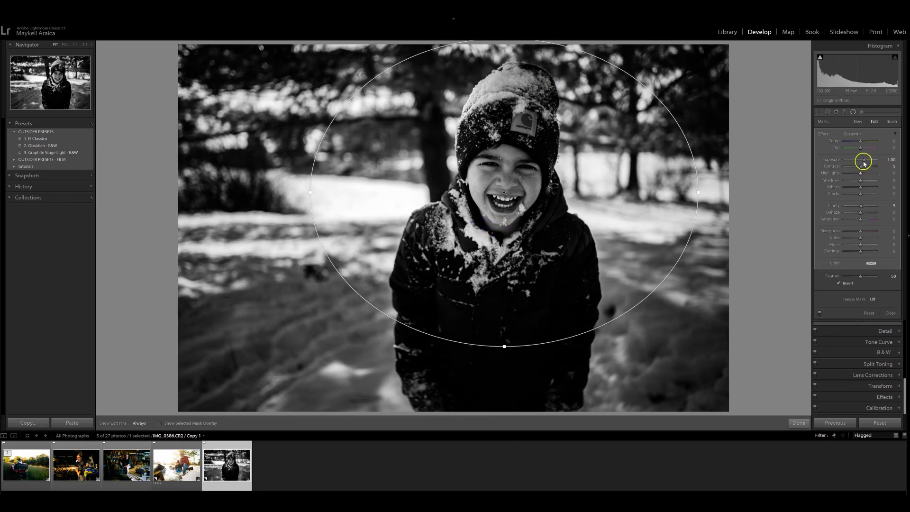
Step: Raise the radial filter's Exposure to about 1.8, enlarge its ellipse to reach the photo's lower edge, and finish the filter
left_click_drag(864, 160, 869, 162)
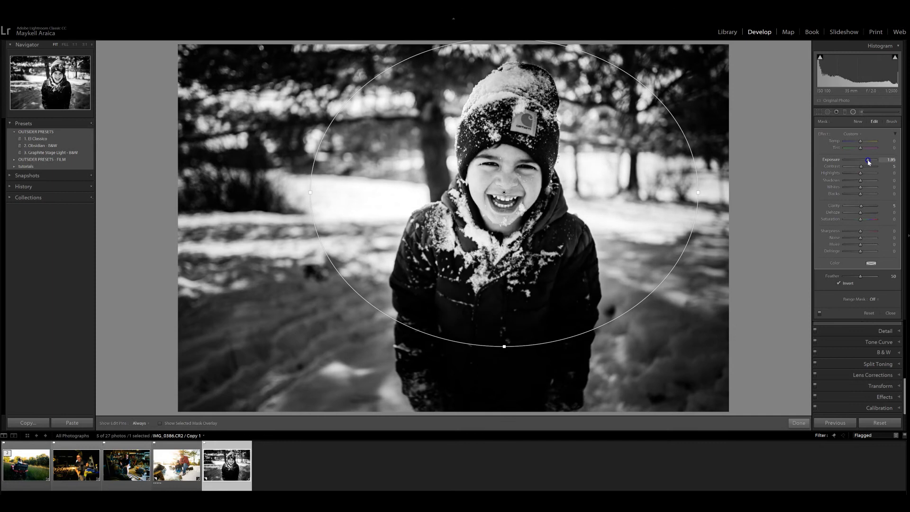
left_click_drag(504, 347, 518, 419)
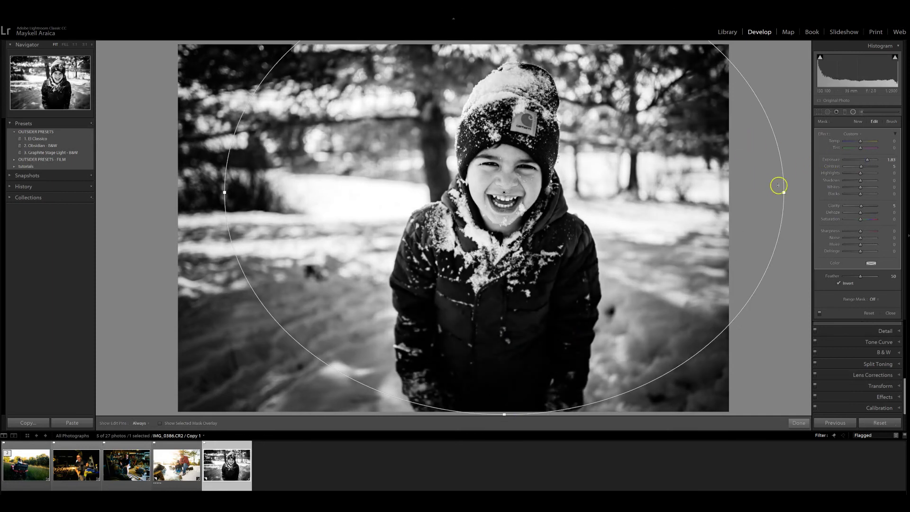
left_click(855, 113)
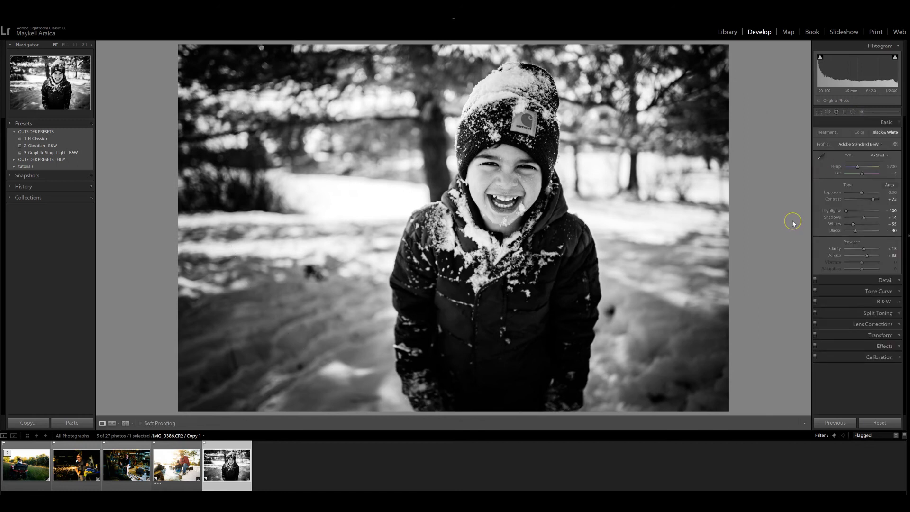